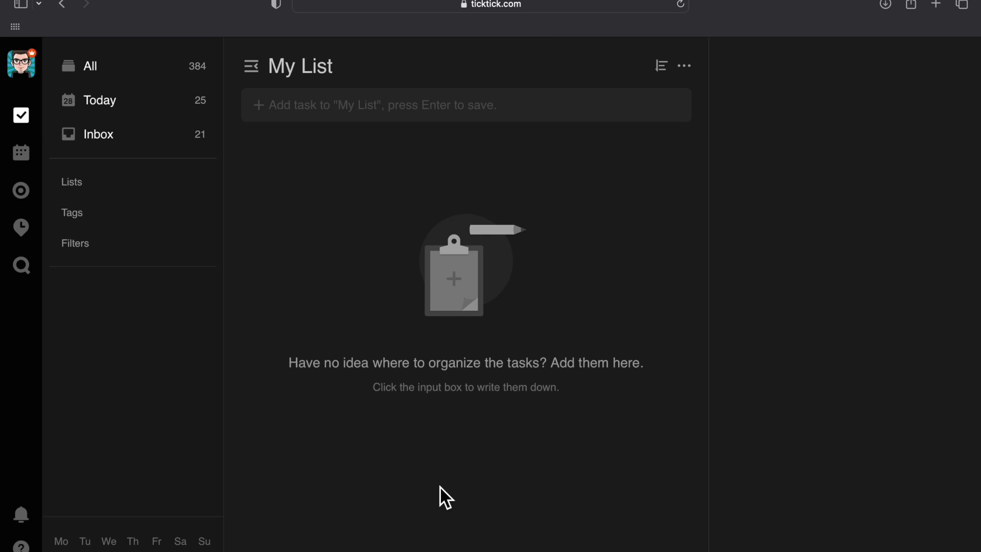
Add a task for meeting the contact tomorrow at 5pm to My List and widen its details pane.
click(421, 104)
text(Meet Bilal tom)
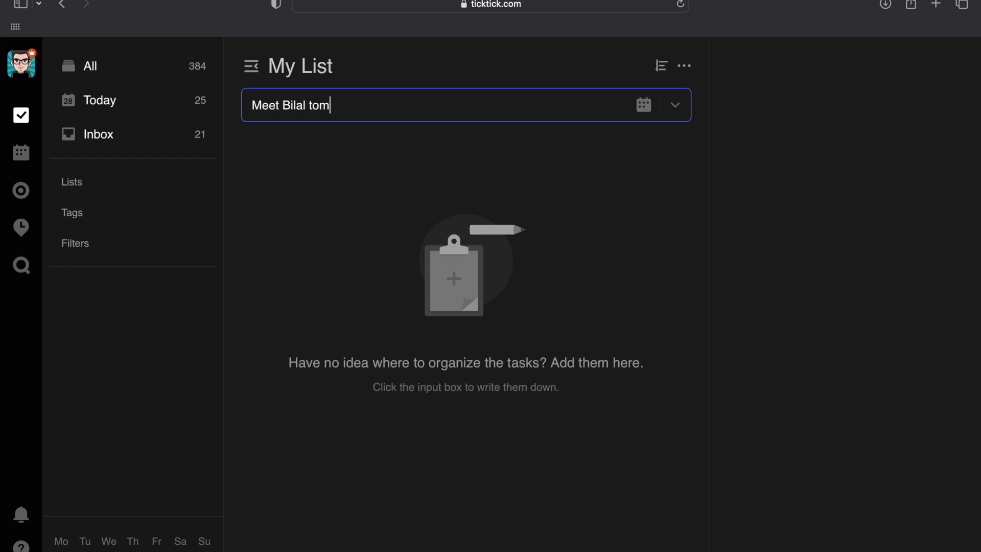
text(orrow 5pm)
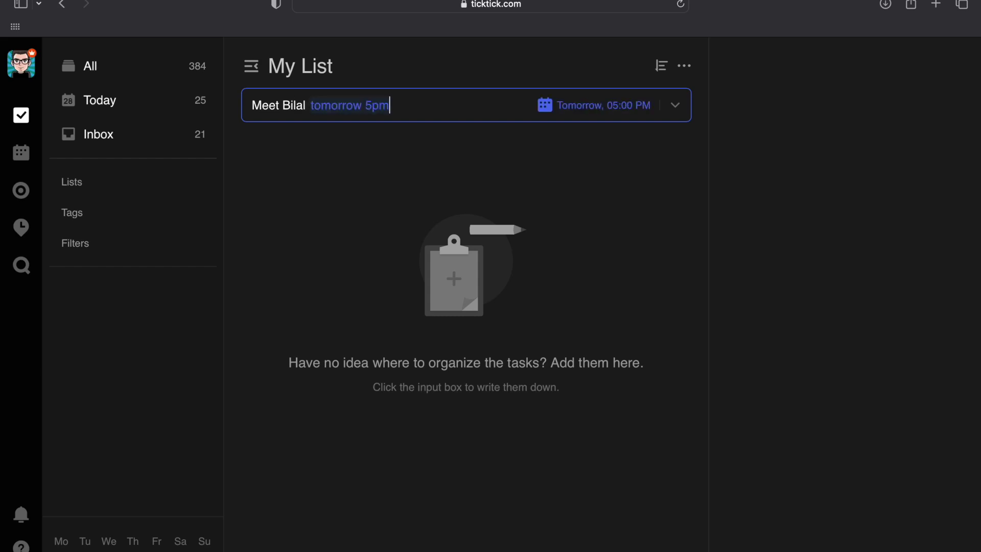
key(Return)
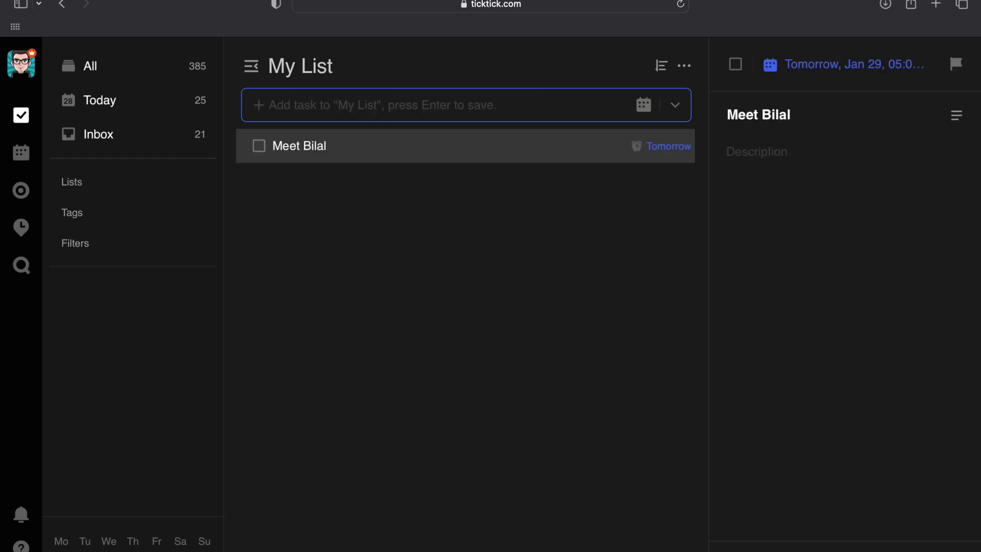
drag(714, 208, 565, 219)
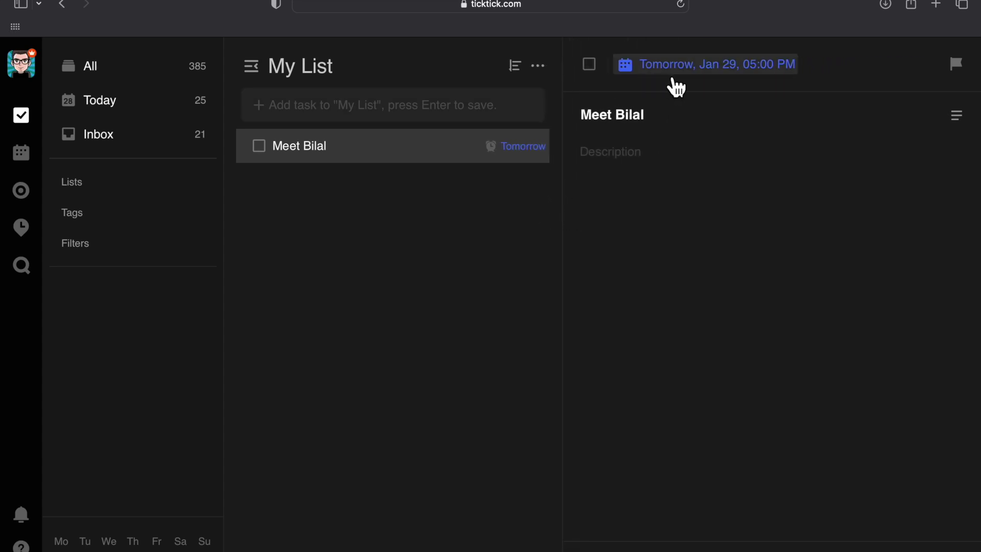
Browse the task's due date calendar to February 2023 and try setting its time to 05:00 AM.
click(690, 79)
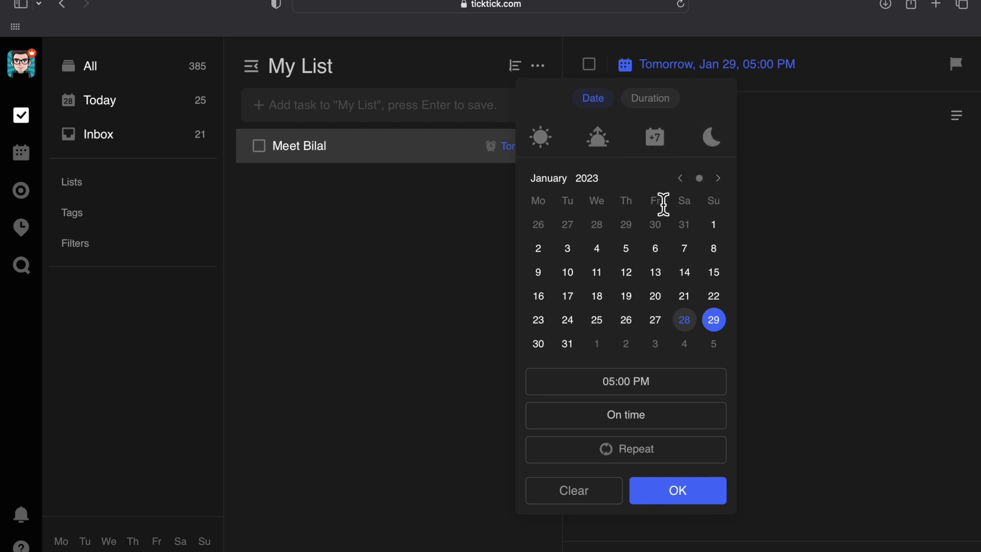
click(720, 183)
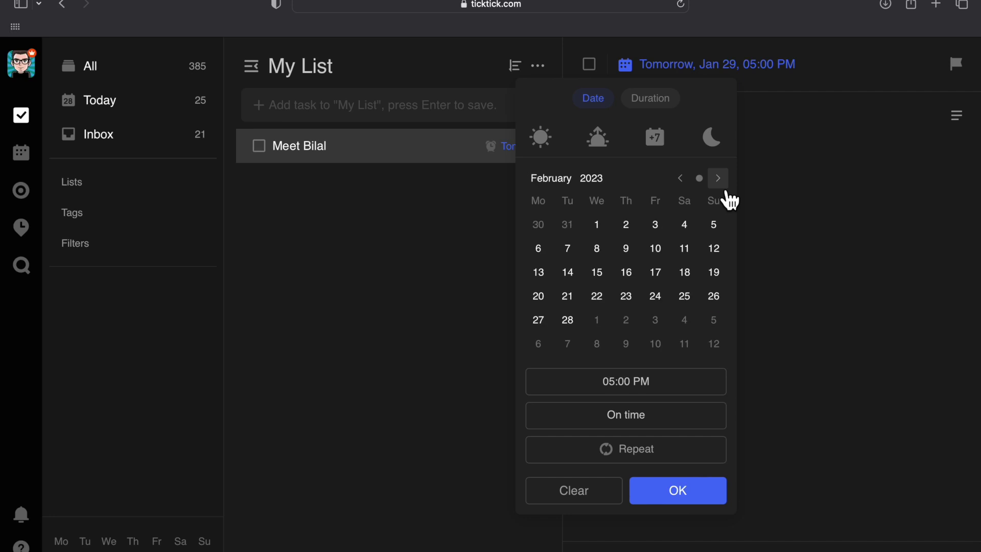
click(641, 386)
click(641, 386)
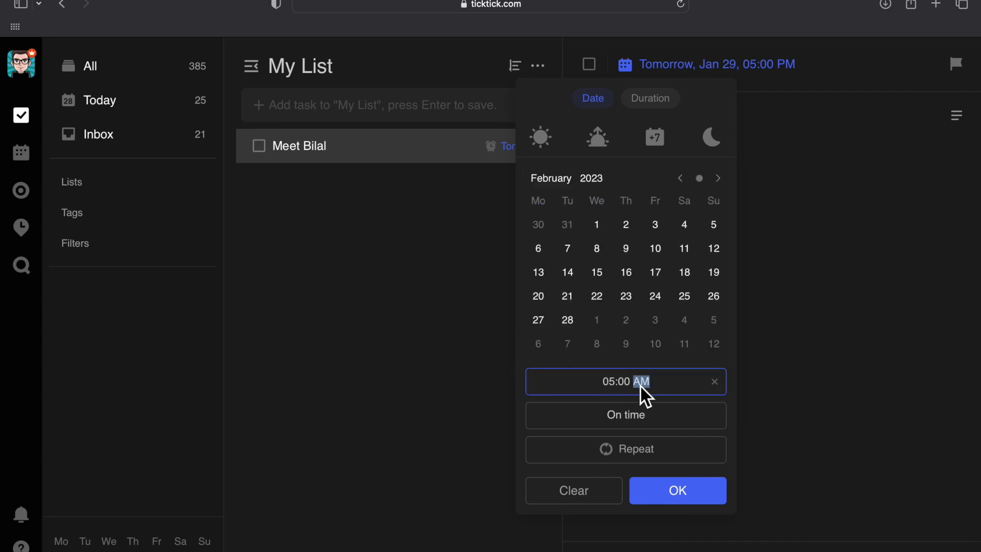
click(608, 390)
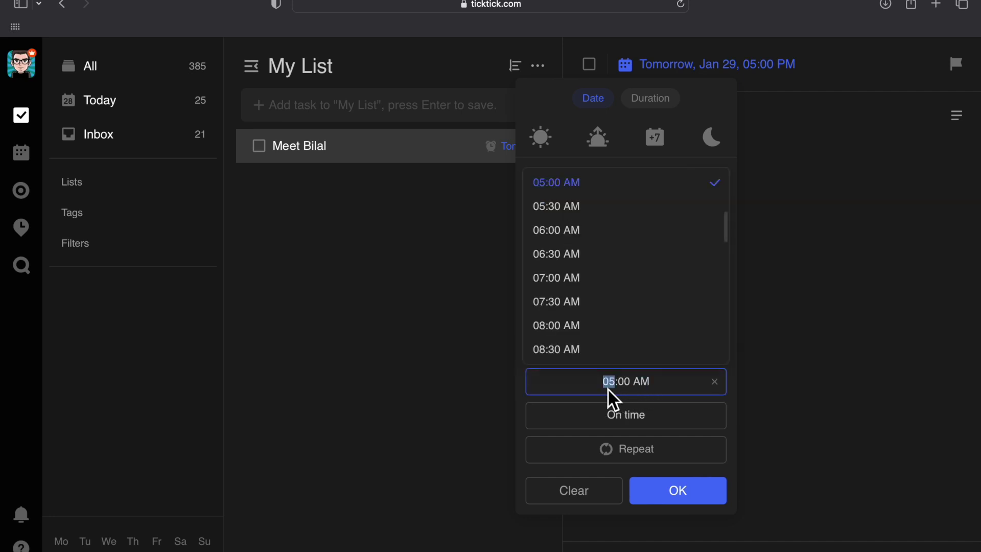
Try selecting reminders such as 5 minutes, 30 minutes and 1 hour ahead, and confirm with every reminder cleared.
click(636, 427)
click(634, 438)
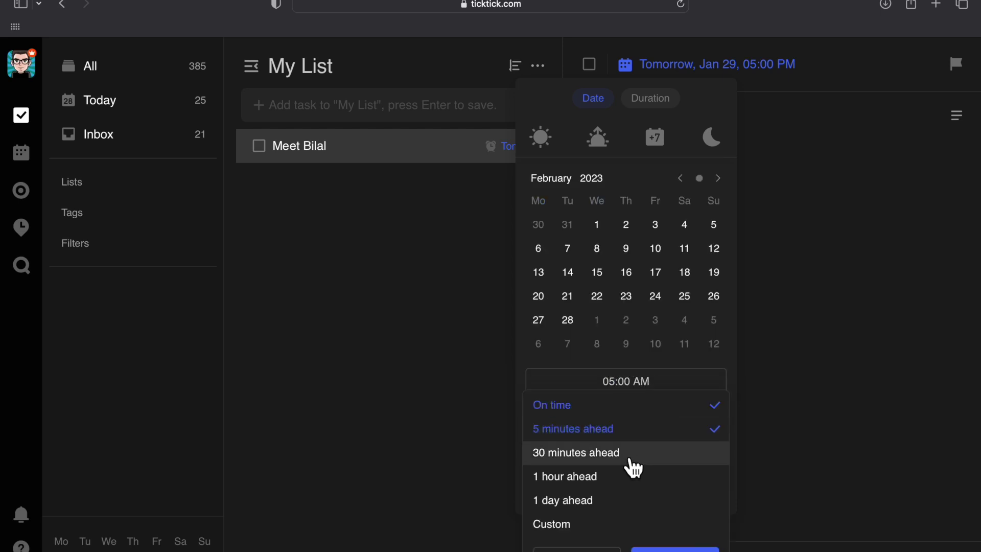
click(633, 454)
click(631, 479)
click(630, 504)
click(628, 505)
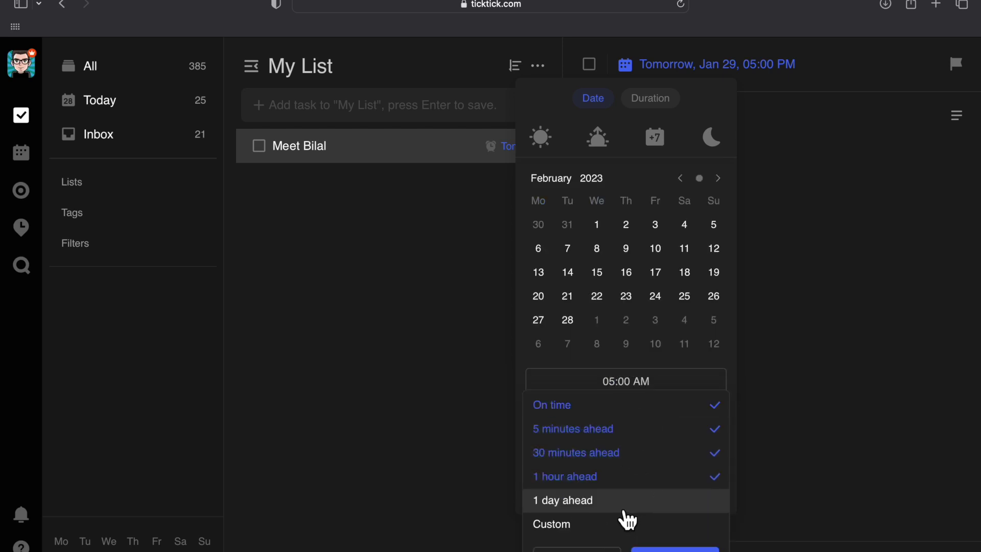
click(627, 479)
click(627, 453)
click(628, 431)
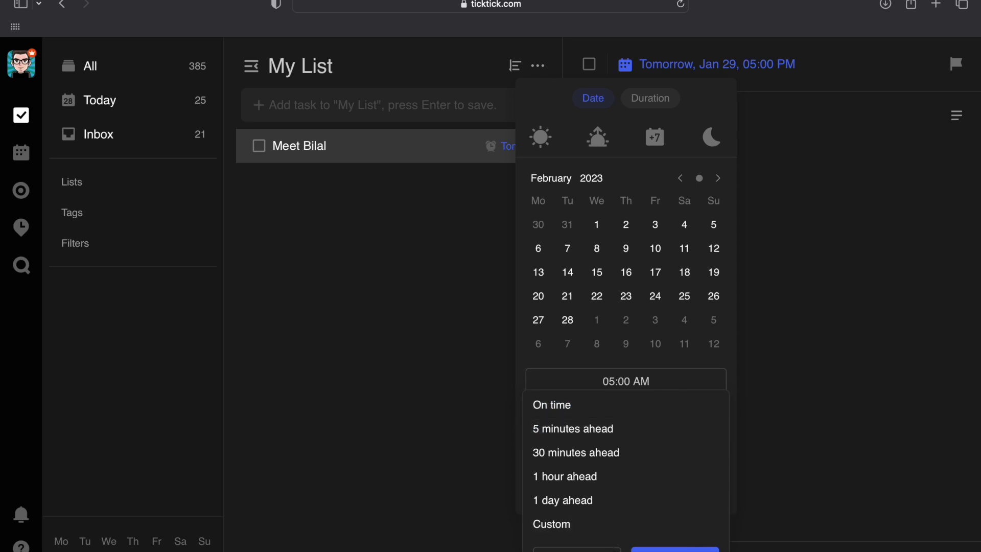
click(697, 542)
Examine the Repeat choices and the Duration settings for the task, and leave the date settings without saving.
click(674, 460)
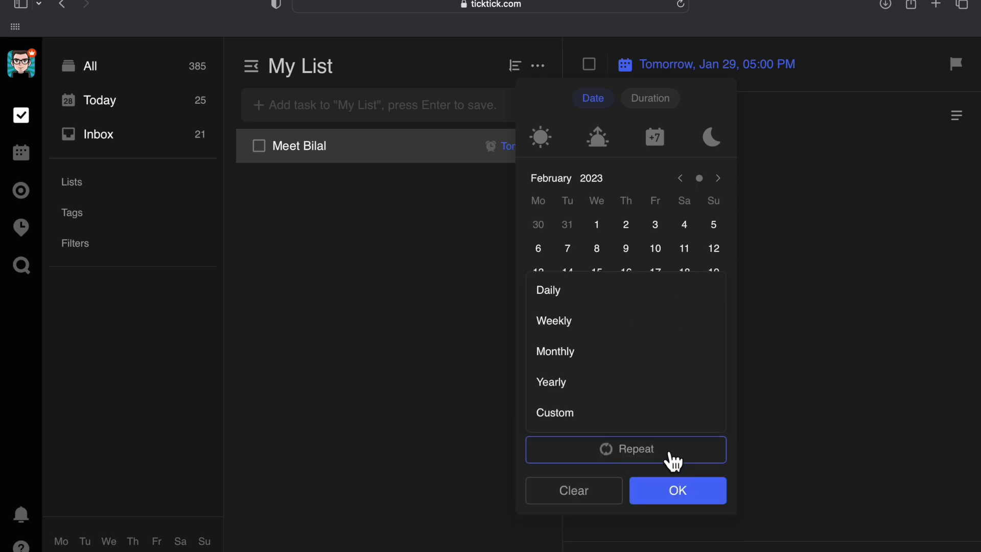
click(540, 453)
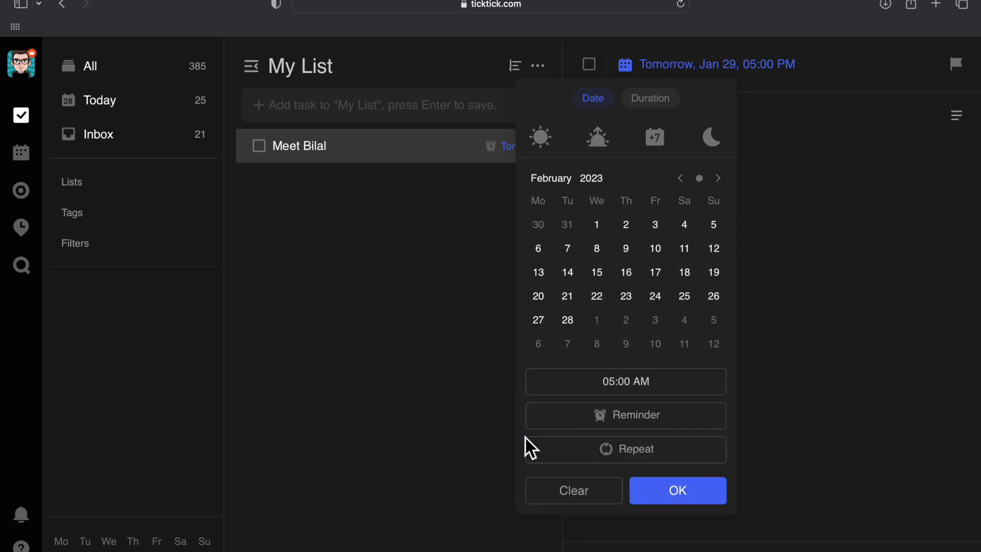
click(668, 110)
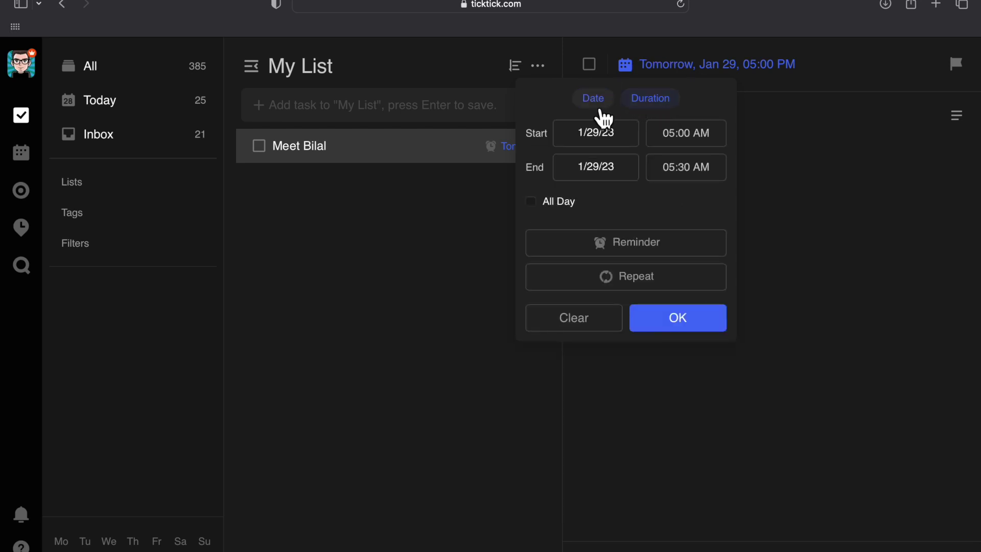
click(620, 375)
Give the meeting task the red-flag priority.
click(956, 64)
click(909, 102)
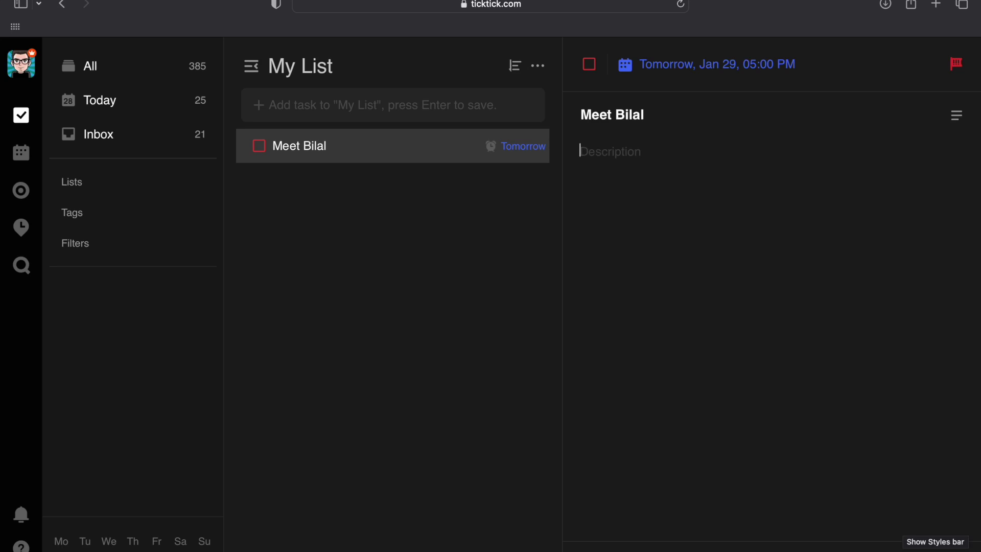
Show the text styles for the task description and add the heading "Topics to discuss:".
click(935, 545)
click(620, 518)
click(673, 463)
text(Topics to discuss:)
key(Return)
Add the highlighted line "A Highlighted Text" below the heading in the description.
click(680, 527)
text(A Highlighted)
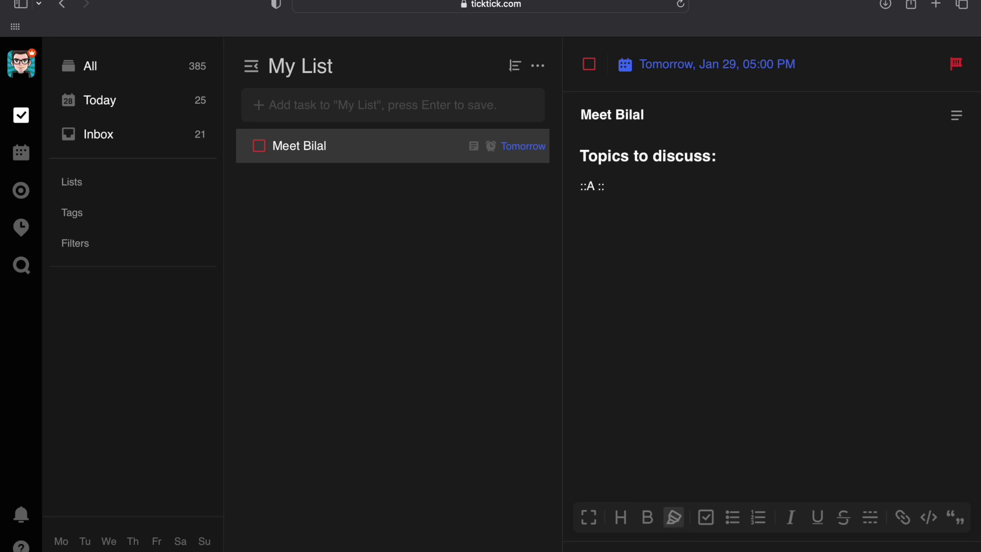
text( Text)
key(Return)
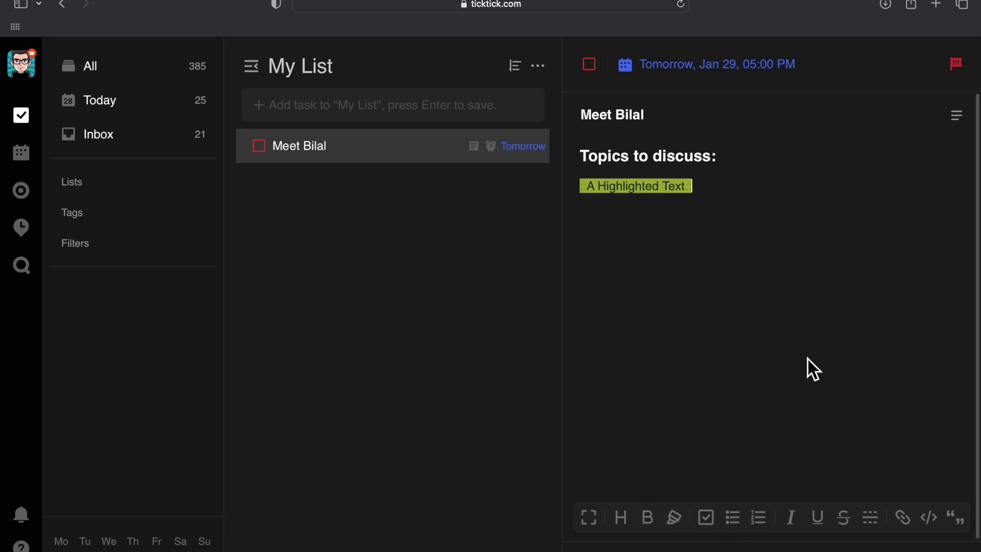
Add a numbered list to the description with the items Talk about project, Example Task, abc, def and ghi.
text(1. Talk about )
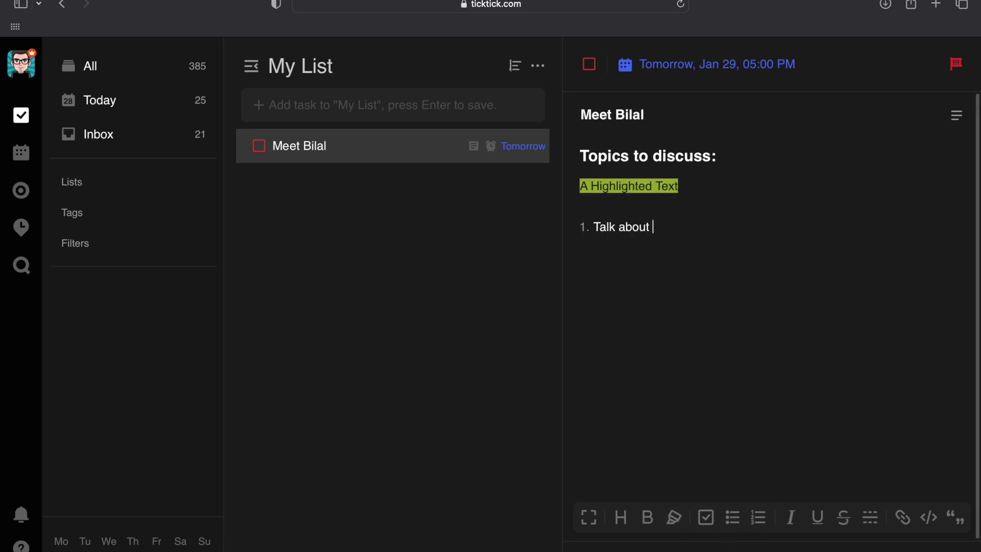
text(project 2. Example Task)
key(Return)
text(abc)
key(Return)
text(def)
key(Return)
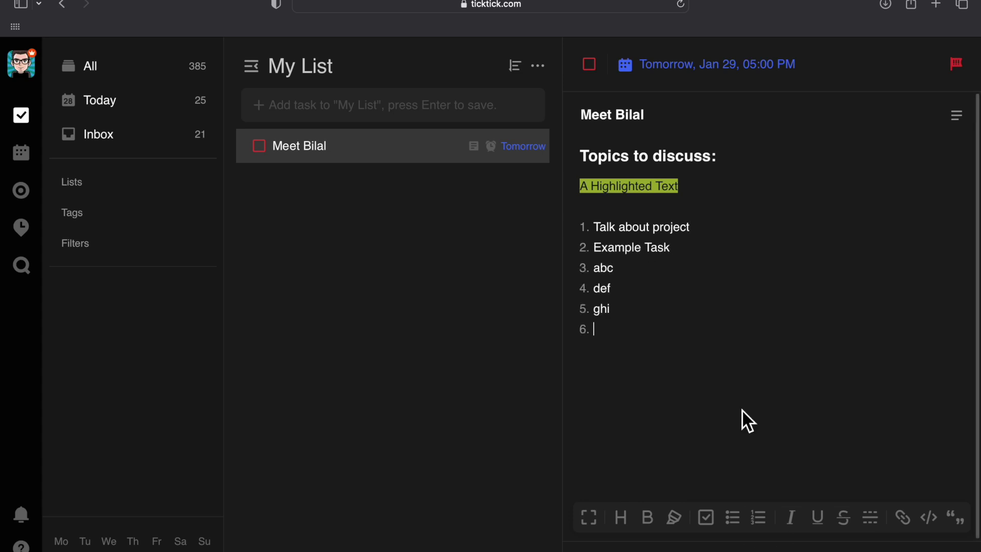
Add a bulleted list below the numbered one with the items "Some list item", "another item" and "and last item".
text(Some list item)
key(Return)
text(another item)
key(Return)
text(and last ie)
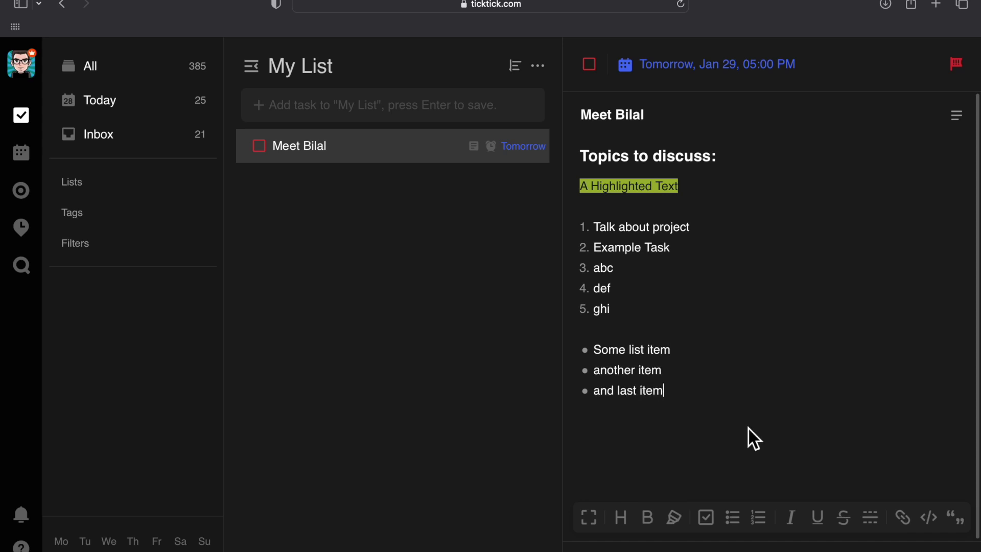
Assign the existing meeting tag to the task from within its description, and narrow the details pane.
click(956, 115)
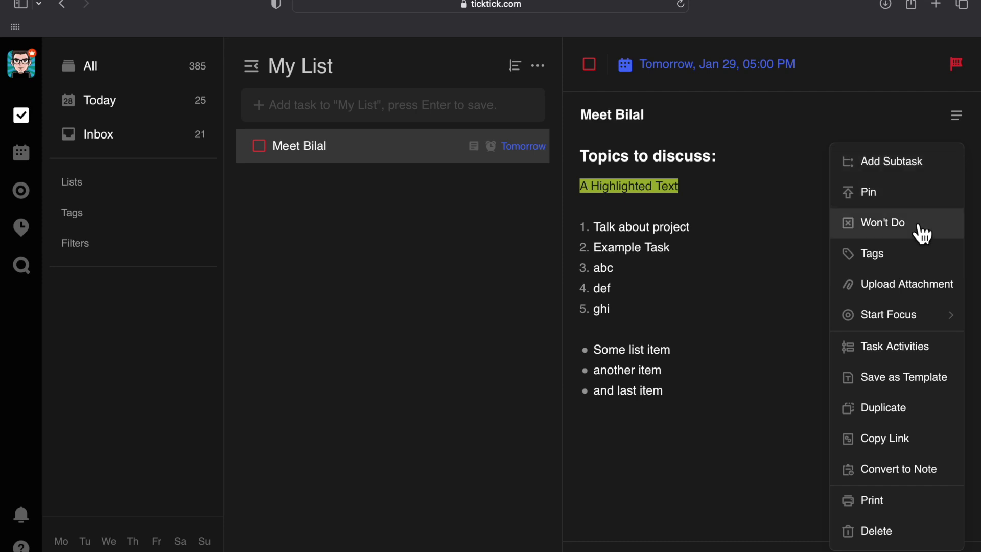
click(726, 391)
key(Return)
key(Return)
text(#)
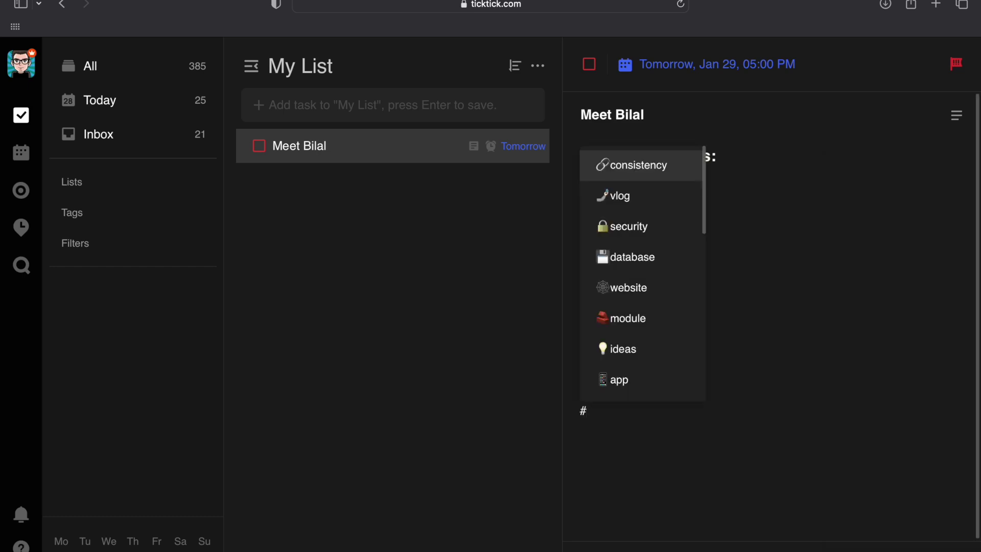
scroll(664, 313, down, 10)
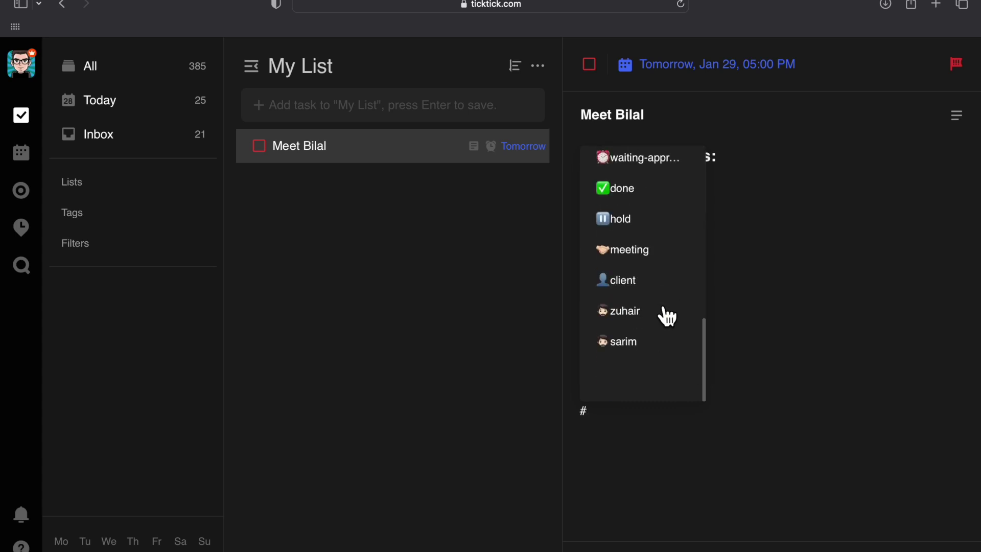
scroll(667, 317, up, 10)
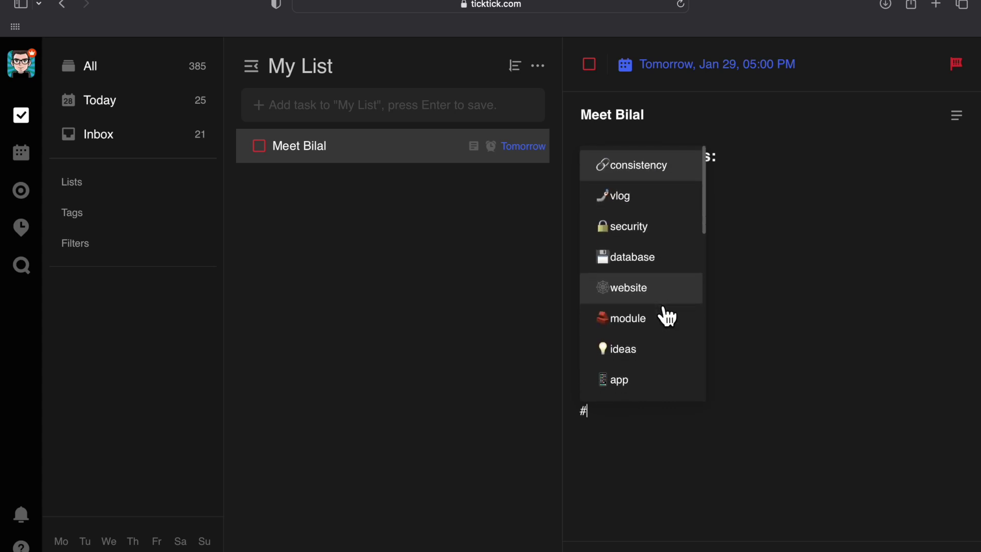
text(meeting)
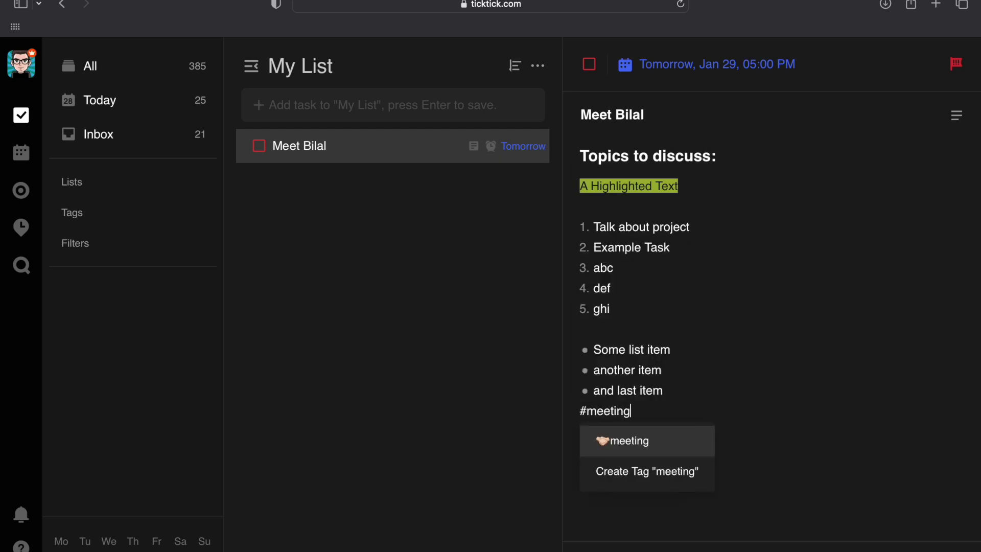
click(668, 438)
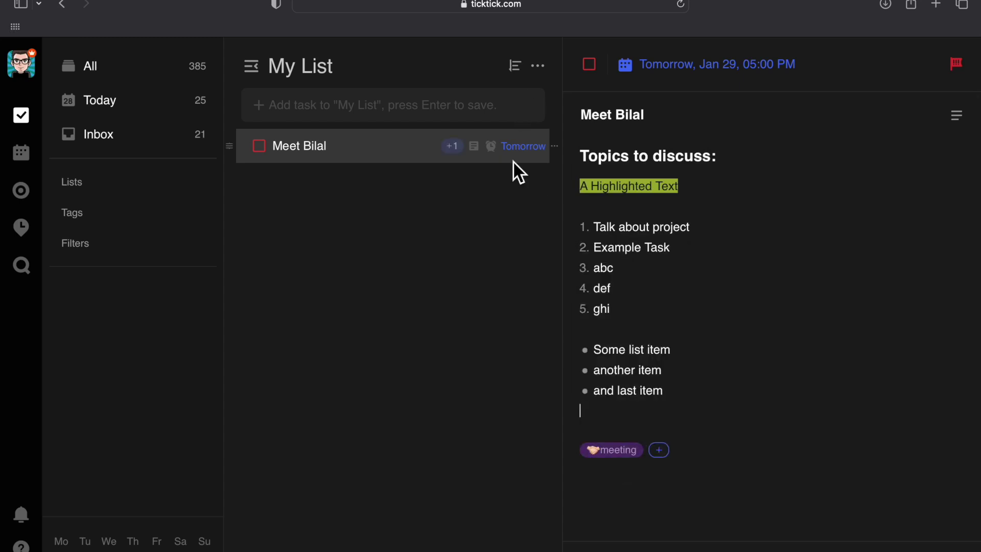
drag(570, 228, 680, 224)
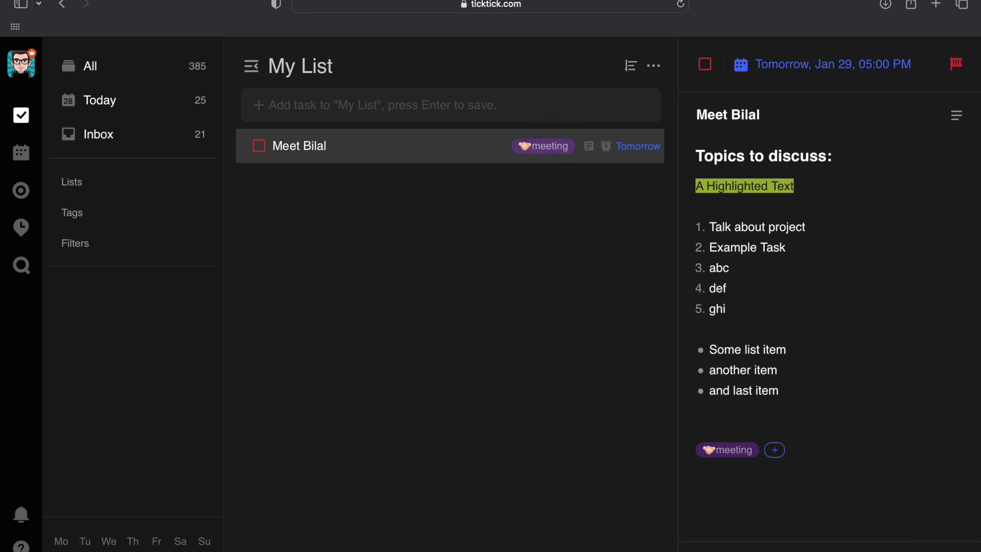
Examine the Task Activities history with its content edit entry expanded, and close the history.
click(956, 115)
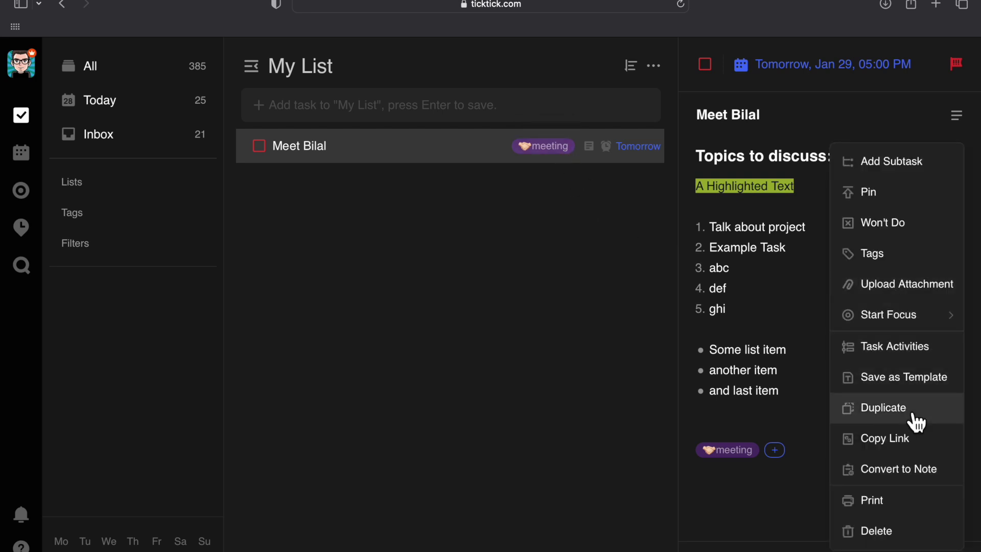
click(917, 353)
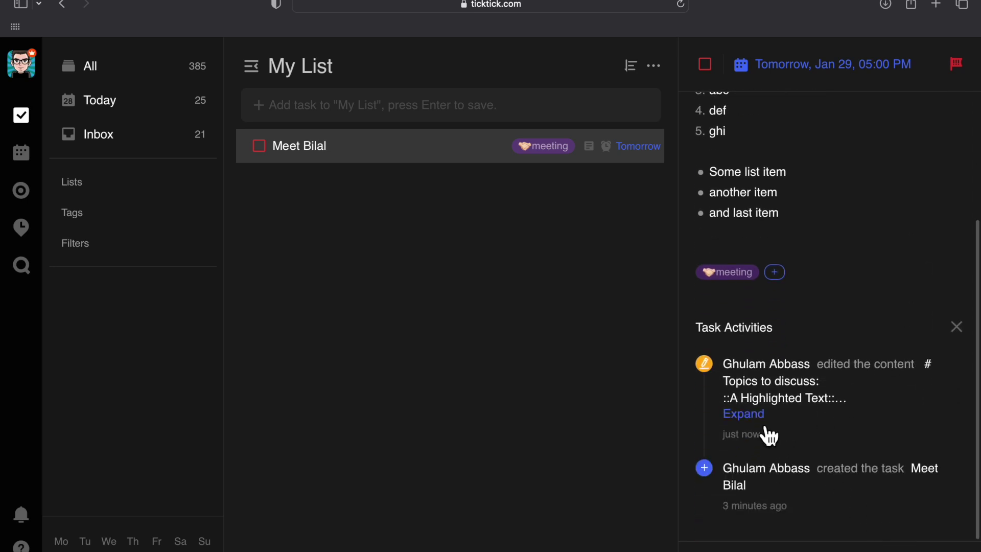
click(751, 414)
scroll(824, 481, down, 4)
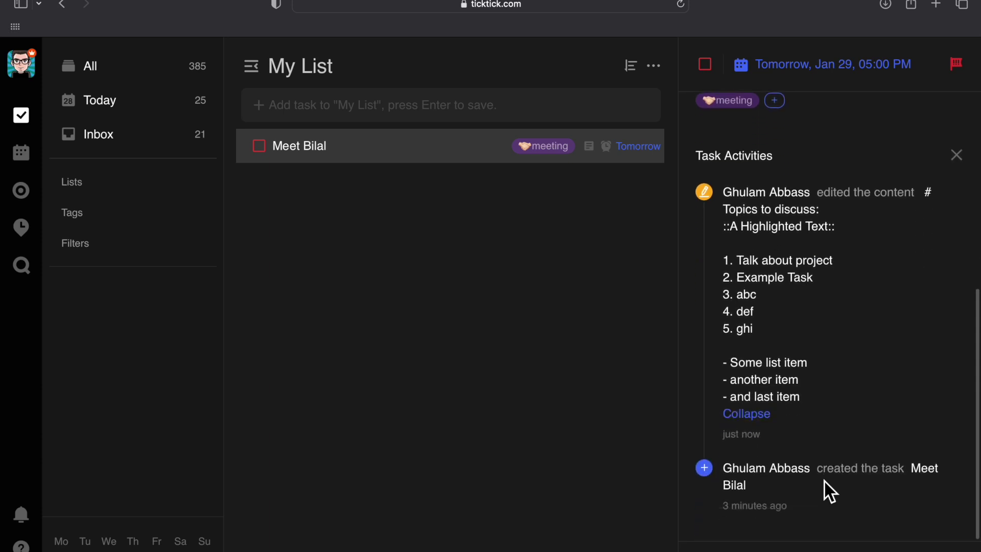
click(956, 155)
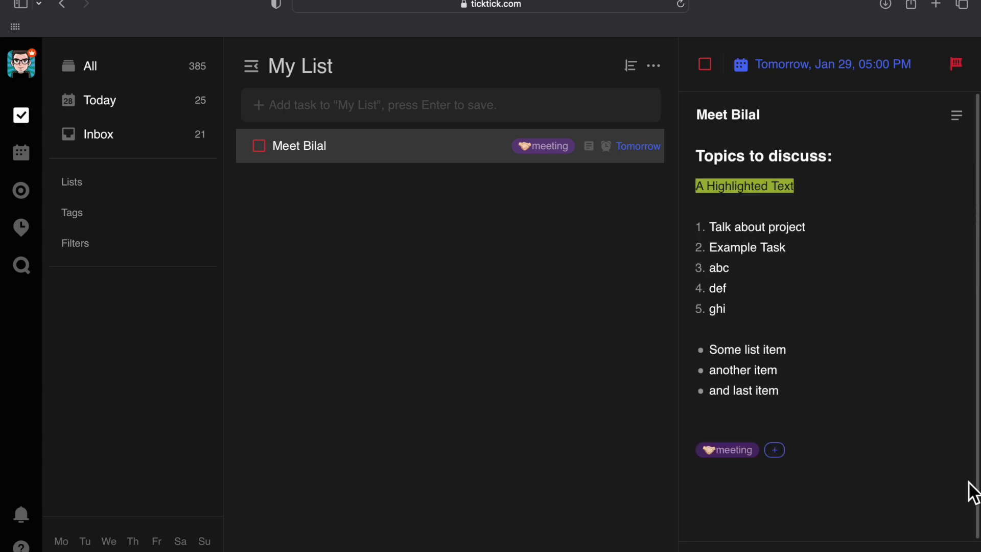
Delete all the text in the task's description.
click(956, 115)
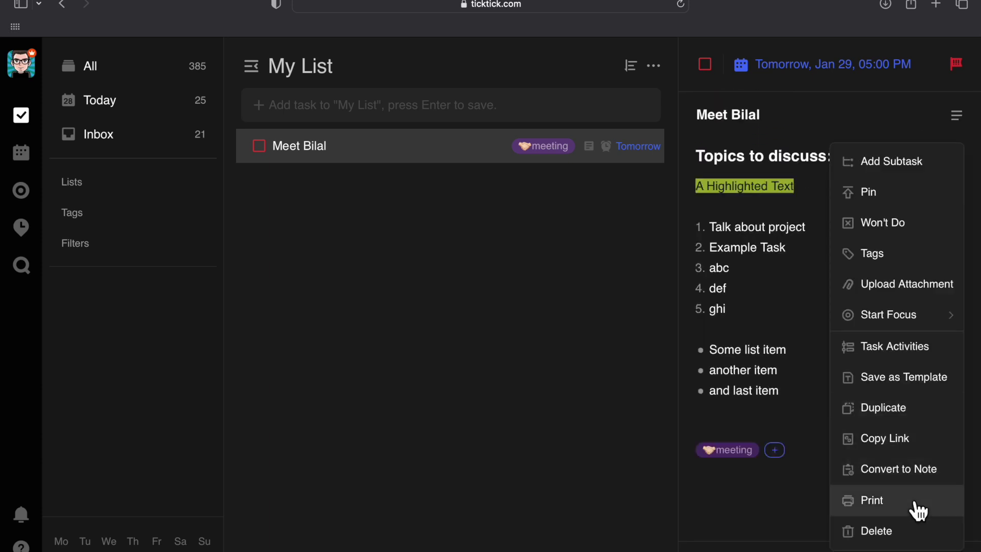
click(782, 420)
key(BackSpace)
key(super+a)
key(BackSpace)
Turn the task's content into a checklist with the items Task A, Task B and Task C.
click(956, 116)
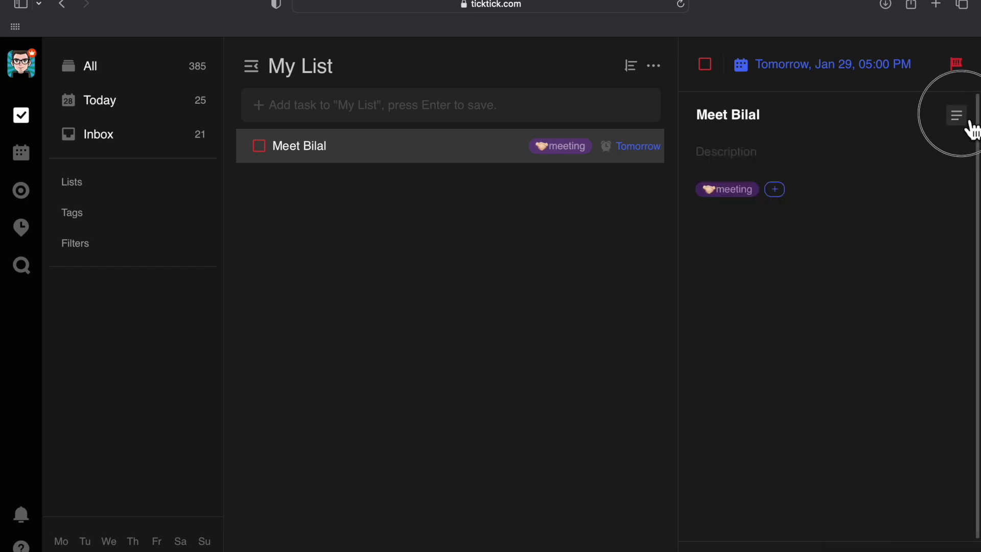
text(s)
key(Return)
key(BackSpace)
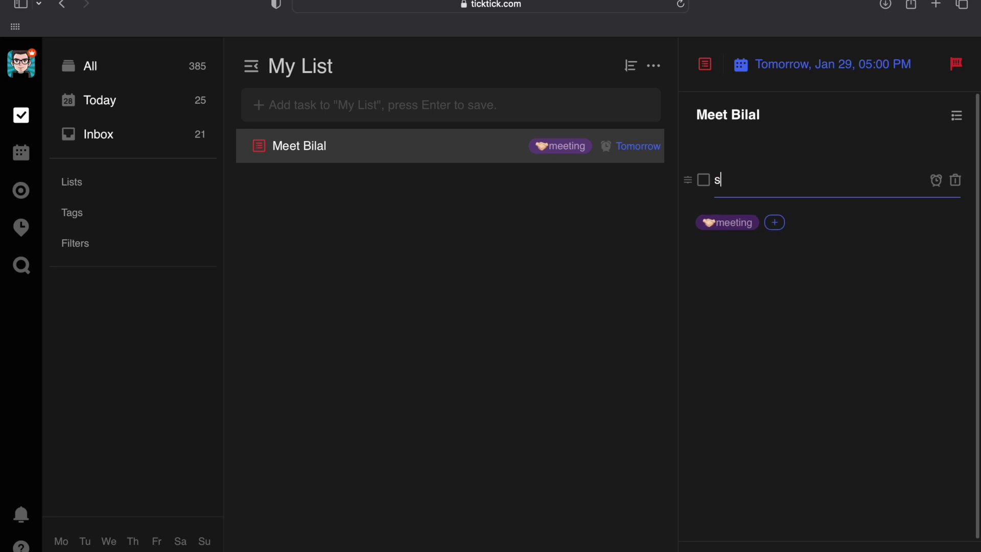
text(Task A)
key(Return)
text(Task B)
key(Return)
text(T)
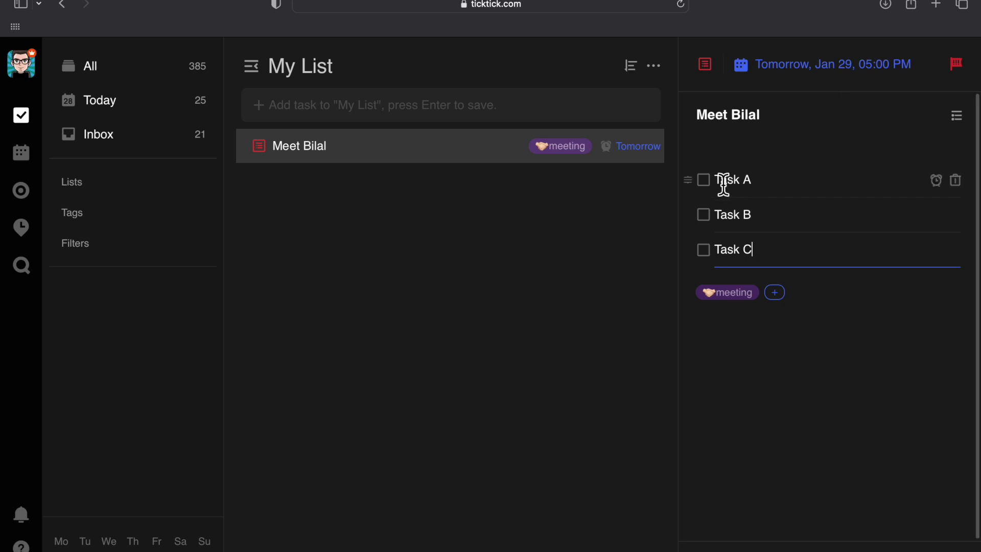
Check off Task A and Task B, then date Task C seven days ahead on Feb 4 and check it off too.
click(713, 197)
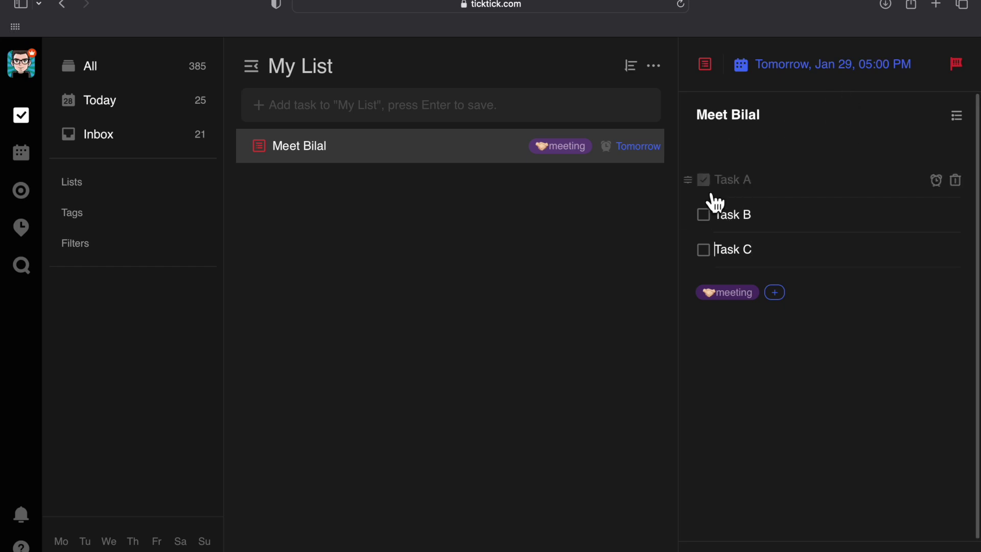
click(712, 185)
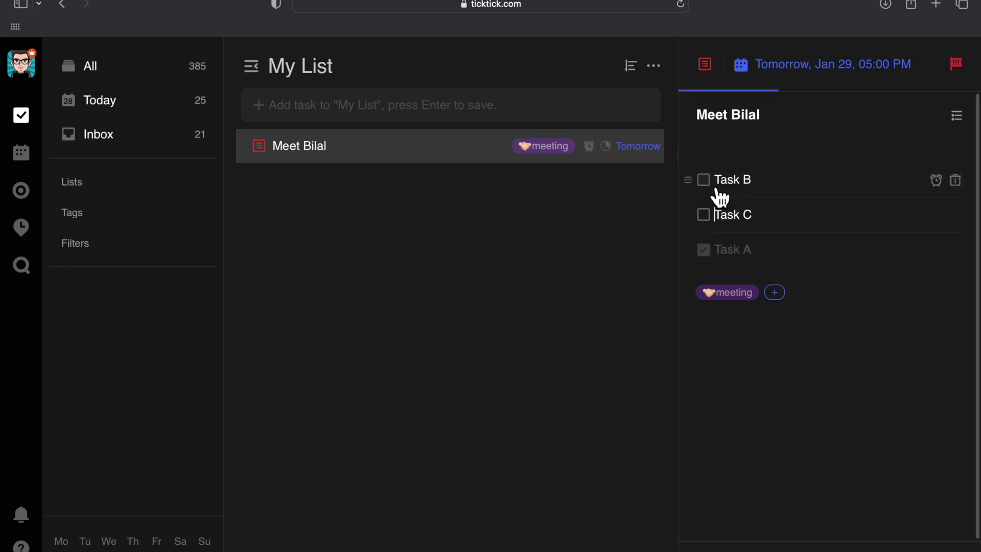
click(936, 180)
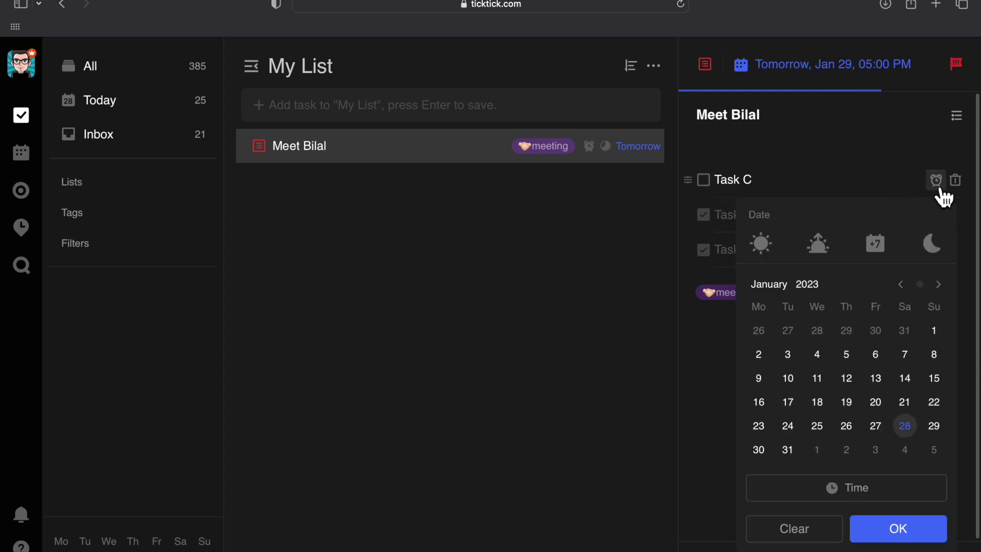
click(884, 251)
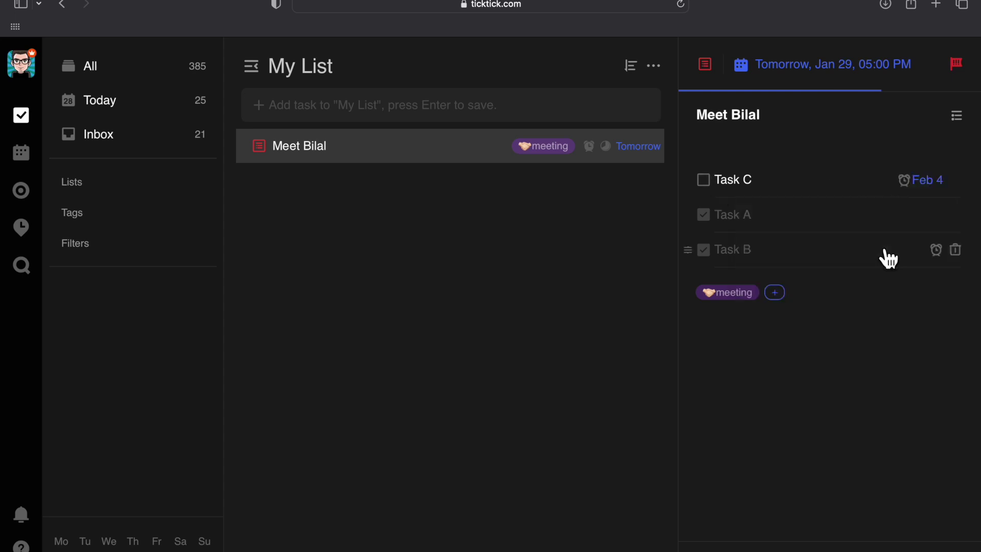
click(711, 183)
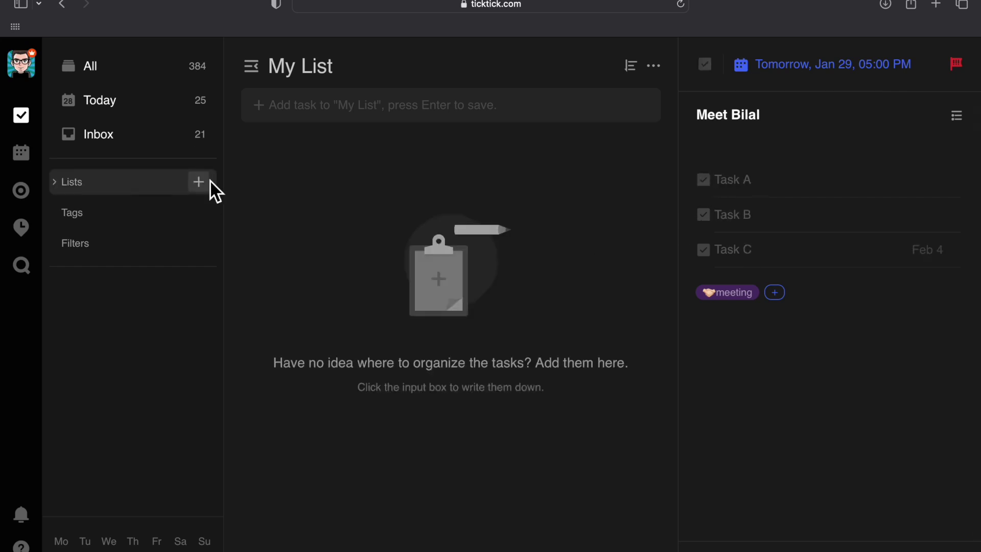
Create a task list named Grocery with the shopping bags emoji as its icon.
click(210, 183)
text(Grocery)
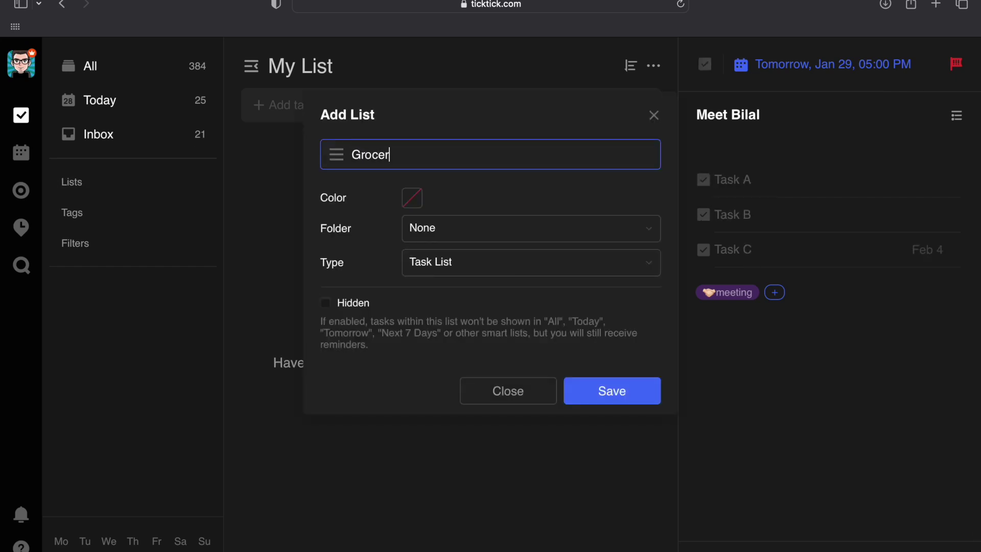
click(353, 155)
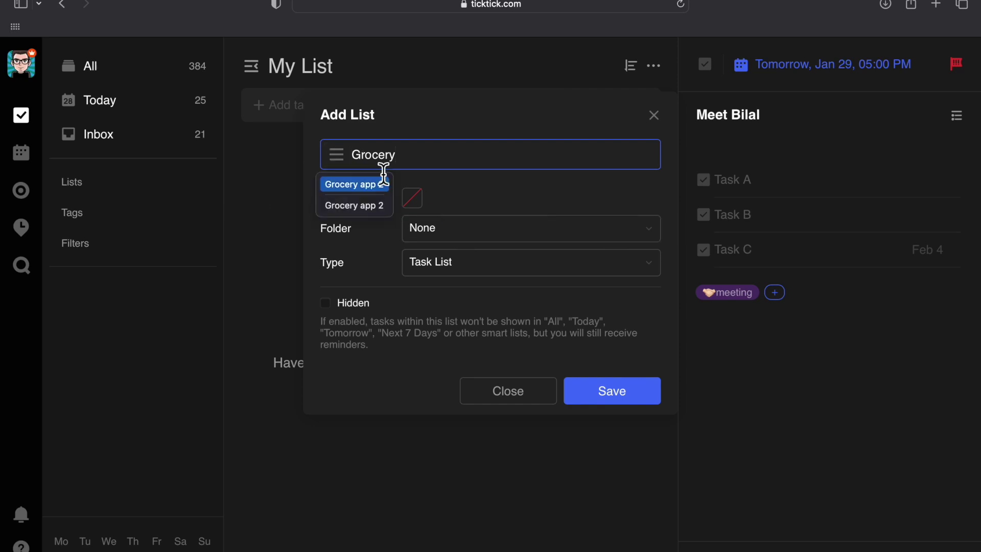
click(337, 154)
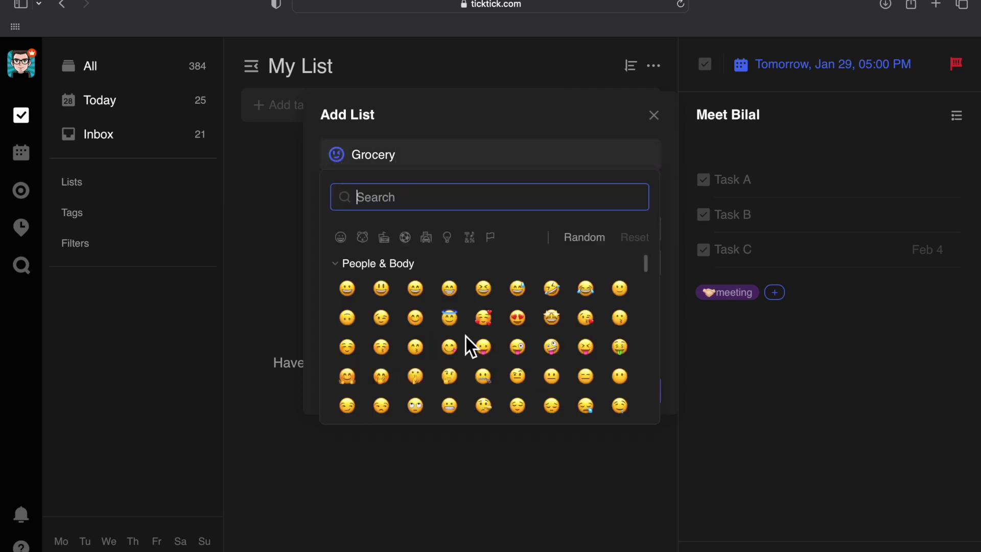
click(456, 406)
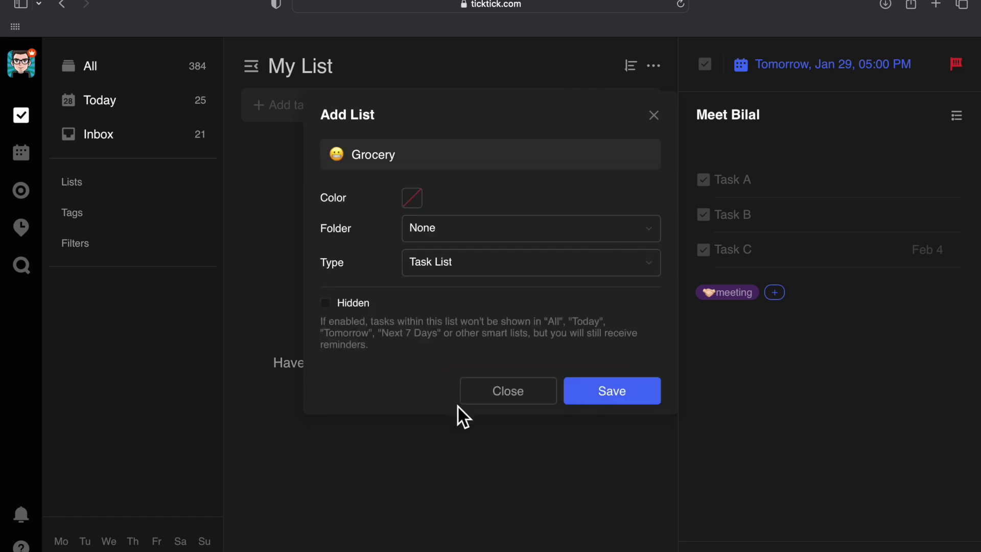
click(336, 154)
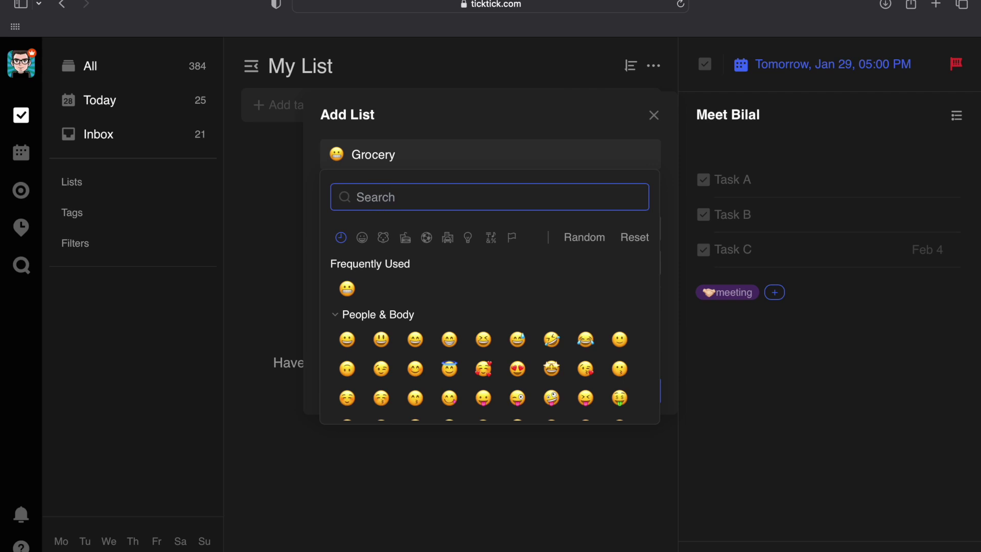
text(shop)
click(420, 246)
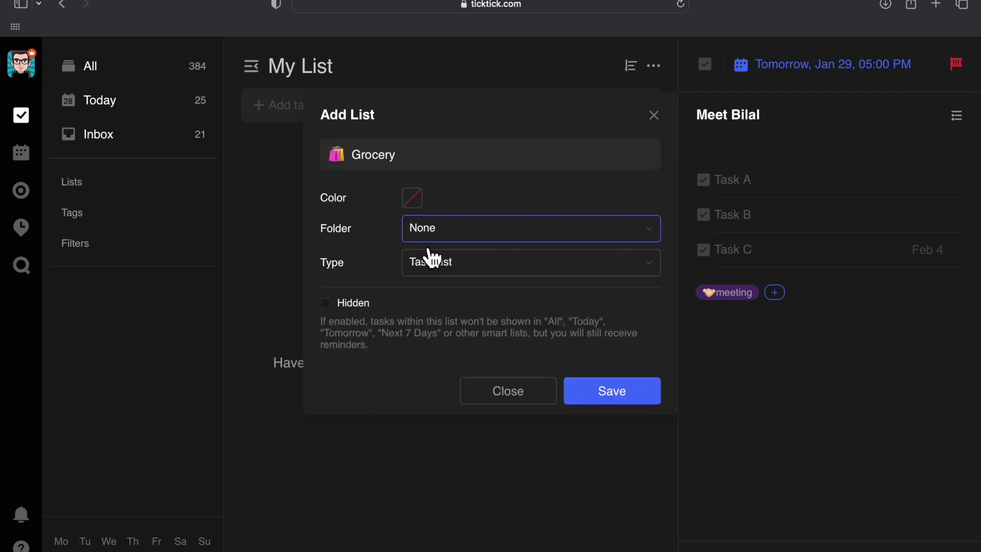
click(638, 400)
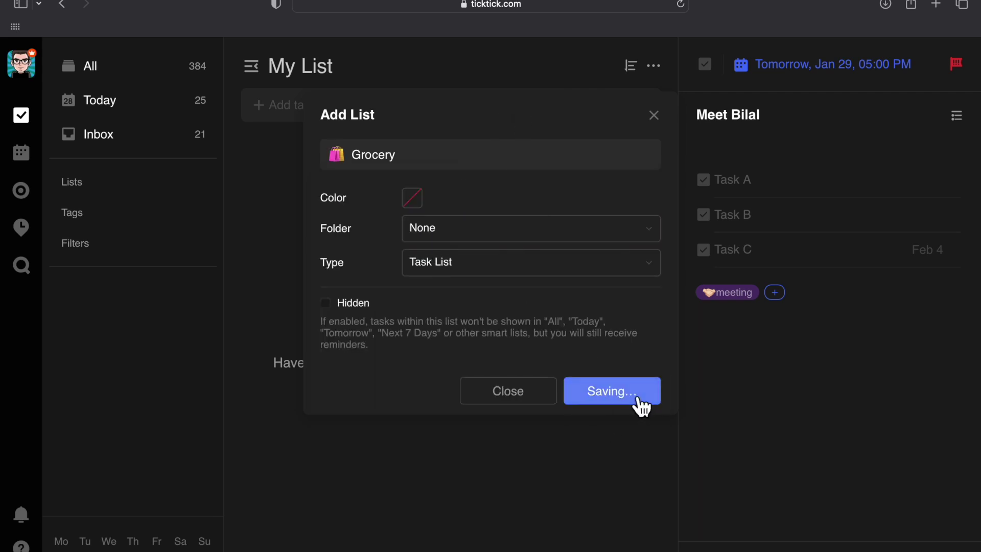
Add the tasks Wheat, Oil, Etc and Dry Fruits to the Grocery list.
click(394, 113)
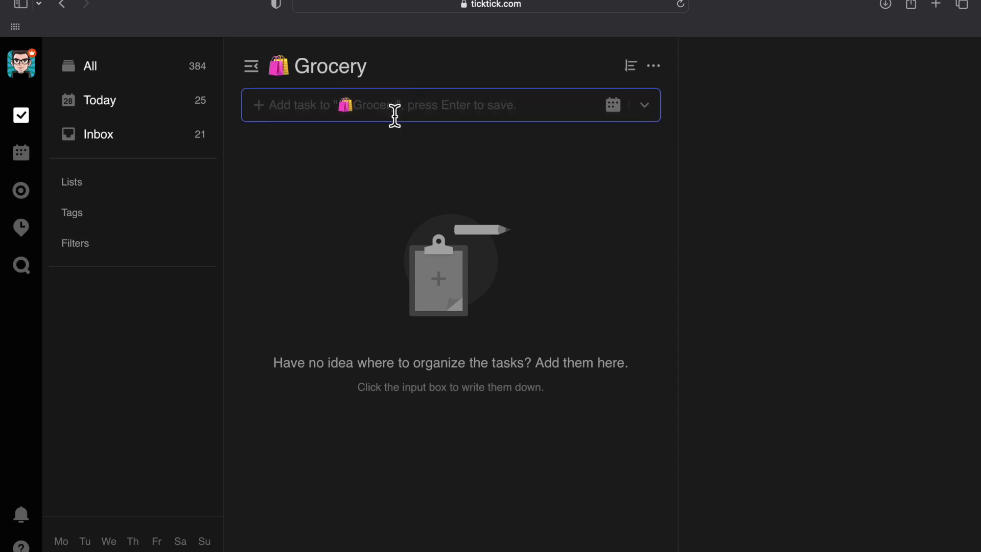
text(Wheat)
key(Return)
text(Oil)
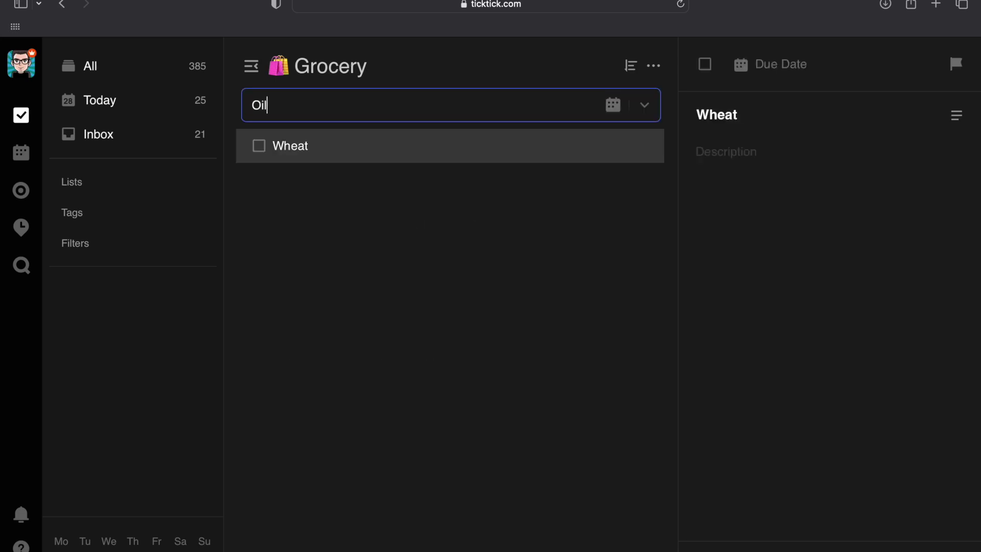
key(Return)
text(Etc)
key(Return)
text(Dry Fruits)
key(Return)
Set the due date of Dry Fruits to seven days ahead, Feb 4, and group the Grocery list by date.
click(780, 64)
click(778, 138)
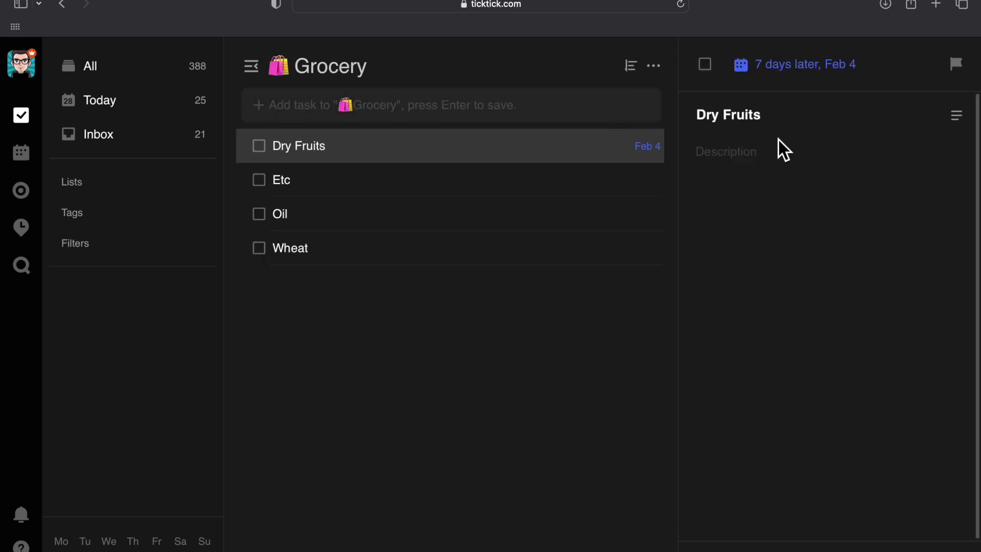
click(631, 66)
click(557, 127)
Add a Milk task due today to the Grocery list by including the date in its text.
click(394, 105)
text(Milk today)
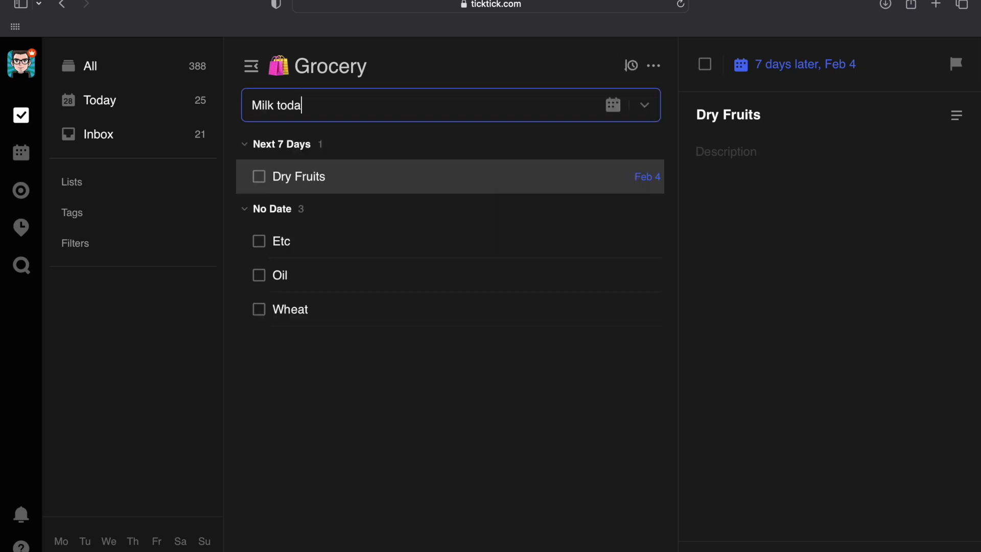
key(Return)
Change the sorting of the Grocery list and group its tasks by tag.
click(630, 66)
click(557, 158)
click(631, 66)
click(581, 201)
Assign the dairy tag to the Milk task from within its title, discarding the unfinished important tag.
text(#importan)
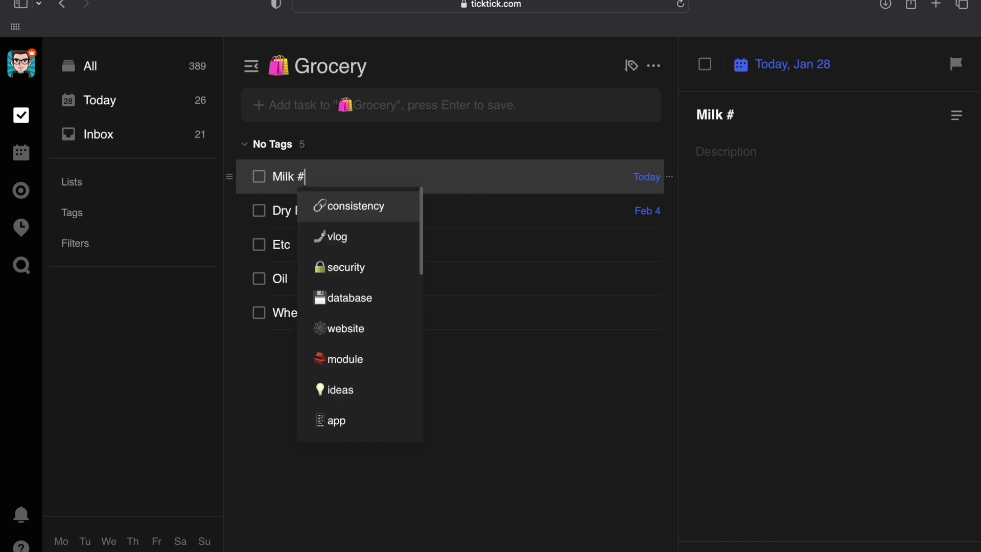
key(BackSpace)
key(BackSpace)
key(BackSpace)
key(BackSpace)
key(BackSpace)
key(BackSpace)
key(BackSpace)
key(BackSpace)
text(dairy)
key(Return)
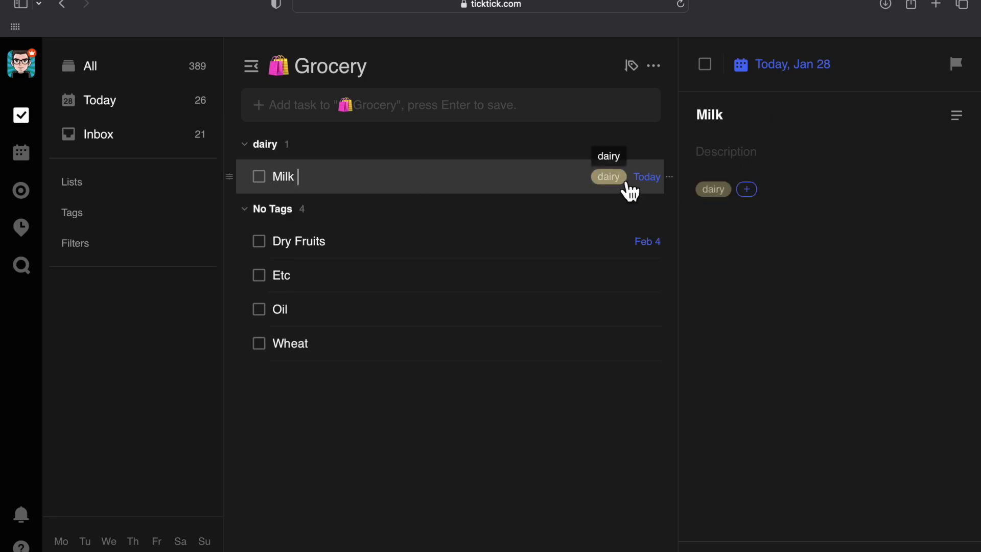
Add a Bread task with the dairy tag to the Grocery list.
click(480, 106)
text(Bread )
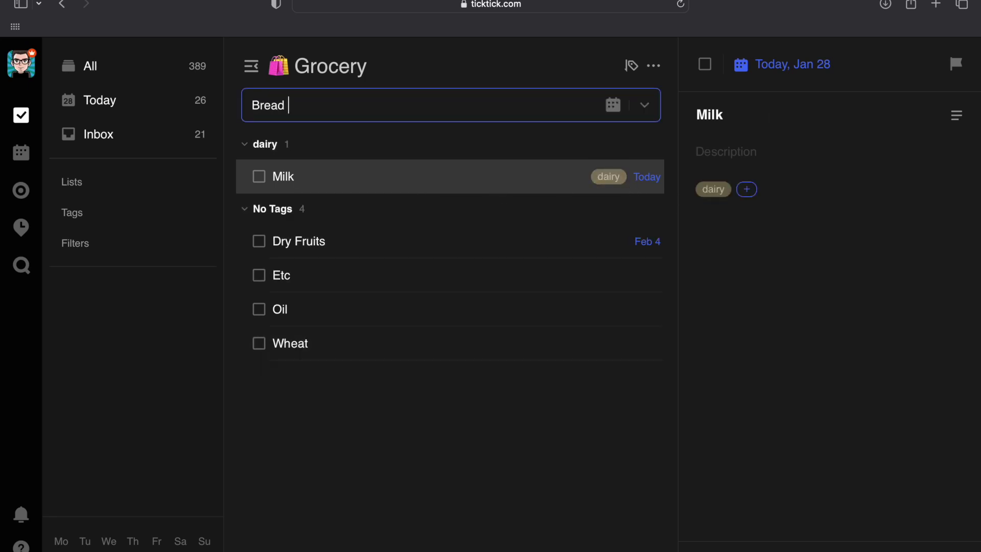
text(#dai)
key(Return)
key(Return)
Set the Bread task to high priority and group the Grocery list by priority.
click(409, 210)
key(super+3)
click(632, 65)
click(547, 218)
Set the Milk task to medium priority and the Dry Fruits task to low priority.
right_click(341, 240)
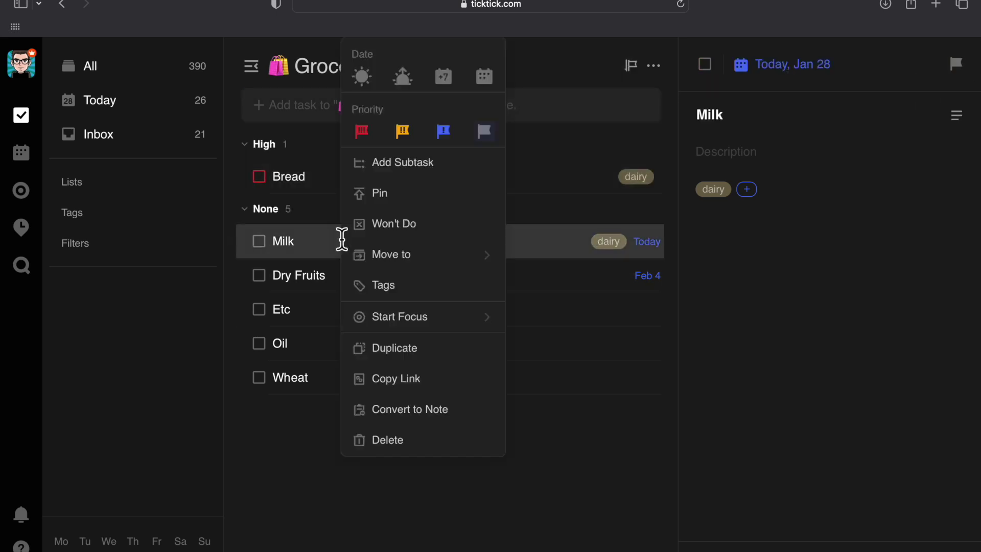
click(402, 131)
right_click(375, 297)
click(473, 131)
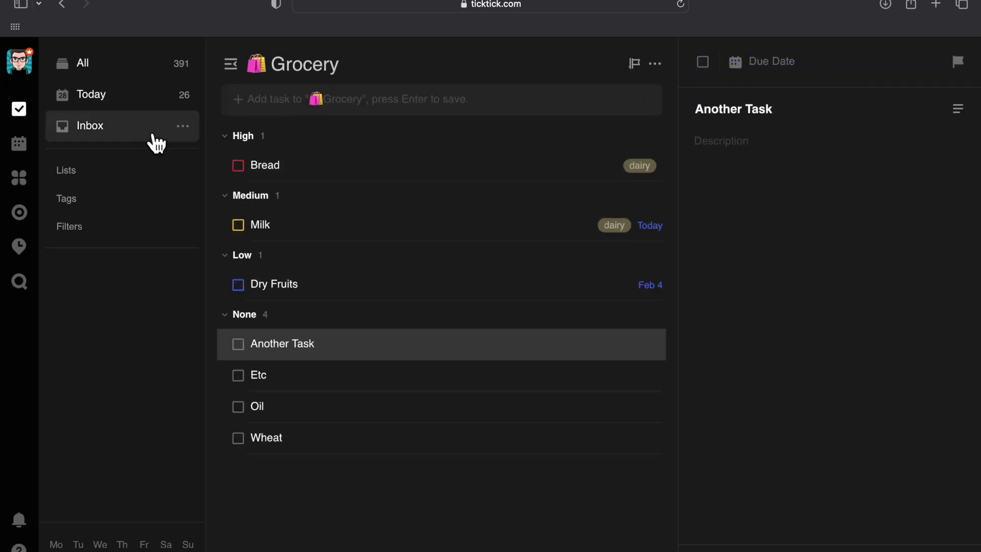
Open the calendar view and add time blocks for Book Reading, Cricket, Meeting and Go to bed.
click(19, 144)
drag(271, 278, 391, 438)
text(Book Reading)
key(Return)
text(Cricket)
key(Return)
text(Meeting)
key(Return)
text(Go to bed)
click(383, 303)
Delete two of the newly added time blocks from the calendar.
click(306, 322)
key(Delete)
click(302, 391)
key(Delete)
Adjust a time block in the calendar and add another one named kjh.
drag(392, 550, 392, 507)
drag(393, 433, 301, 460)
text(kjh)
key(Return)
Adjust the kjh time block and delete it together with the neighbouring block.
drag(391, 478, 317, 479)
click(306, 462)
key(Delete)
click(273, 467)
key(Delete)
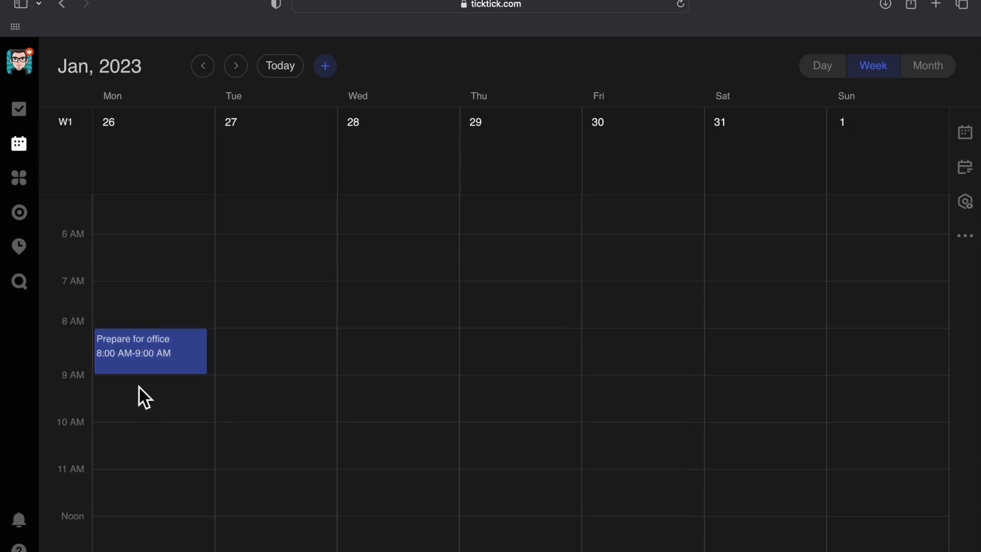
Add a "Plan your day" time block on Monday the 26th below Prepare for office and adjust its duration.
click(144, 411)
text(Plan your day)
key(Return)
drag(179, 420, 176, 464)
Add a "Check emails" time block on Monday, and move it and Plan your day to Tuesday the 27th around 9 AM.
click(176, 407)
text(Check emails)
click(264, 271)
drag(202, 407, 259, 395)
drag(169, 398, 305, 379)
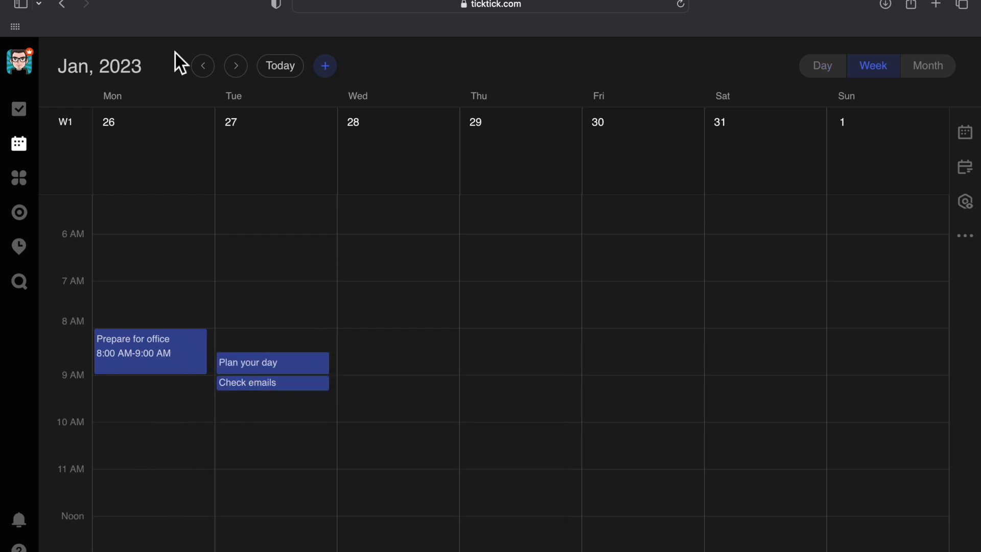
View the Eisenhower Matrix quadrants and the Focus timer page, narrowing the Focus overview pane.
click(20, 179)
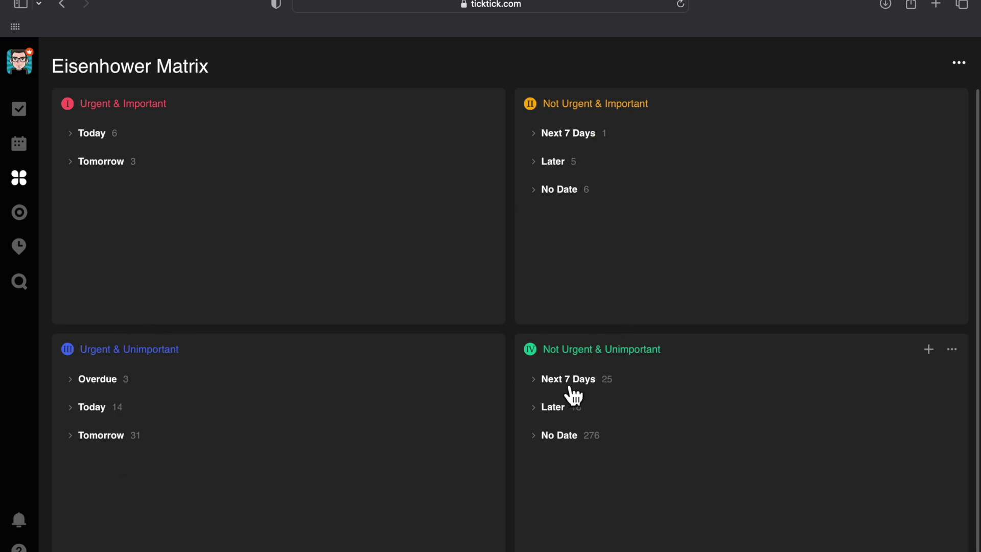
click(33, 220)
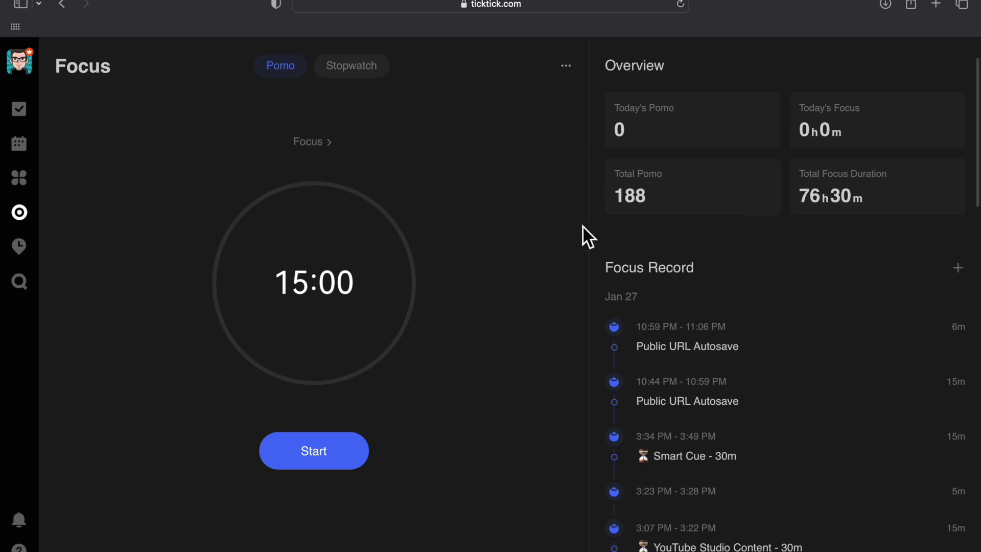
drag(593, 235, 854, 241)
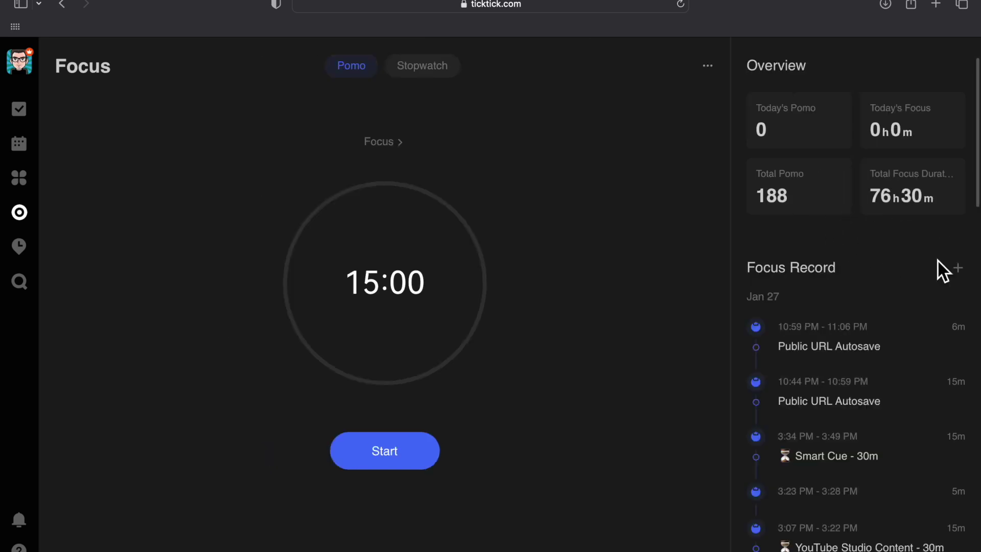
right_click(652, 249)
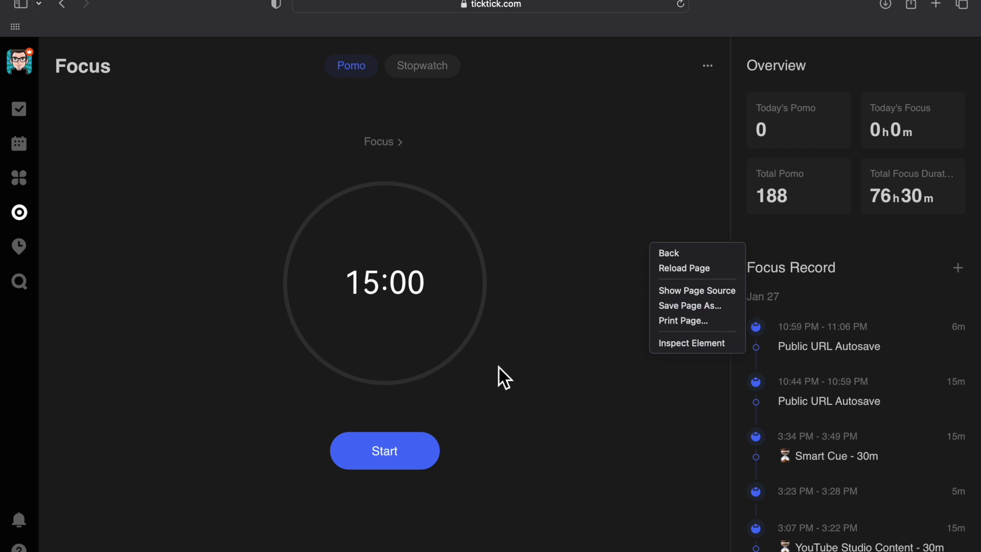
click(16, 254)
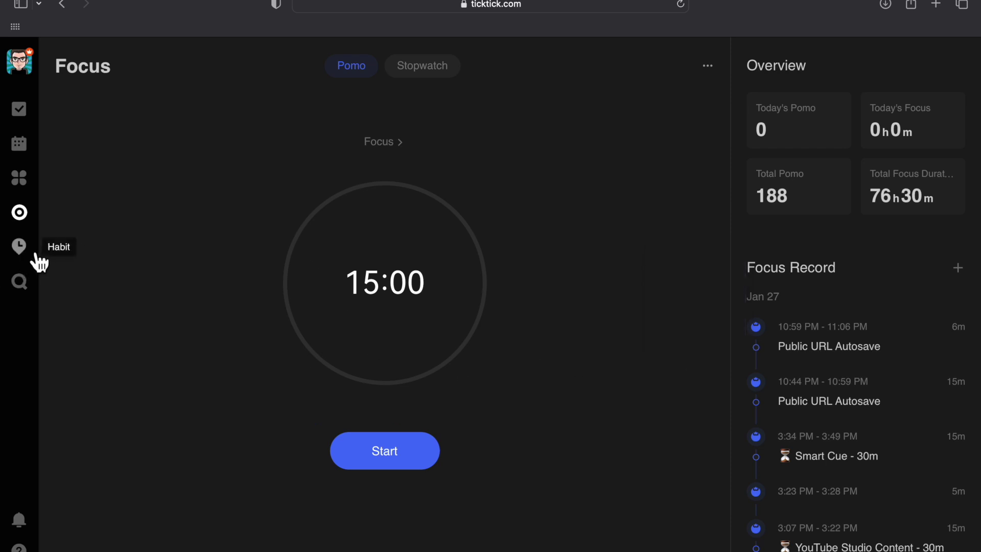
Create a daily habit named Keep Calm in the Others section, with the goal Achieve it all and goal days Forever.
click(36, 254)
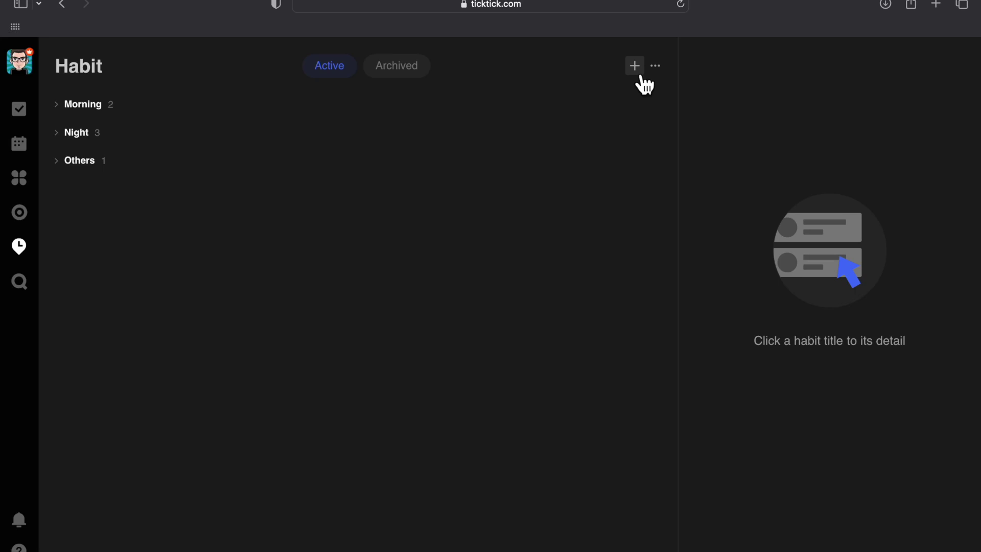
click(634, 67)
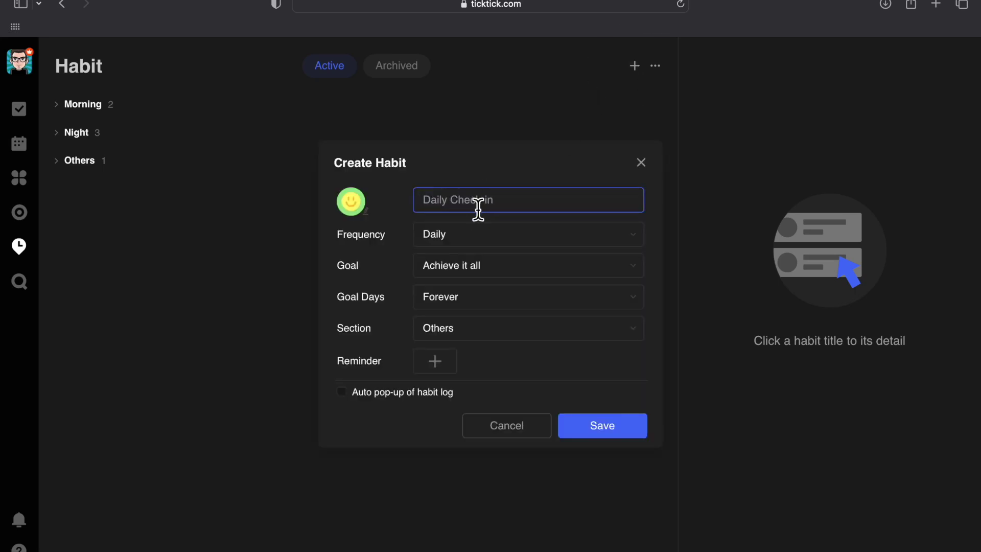
text(Keep Calm)
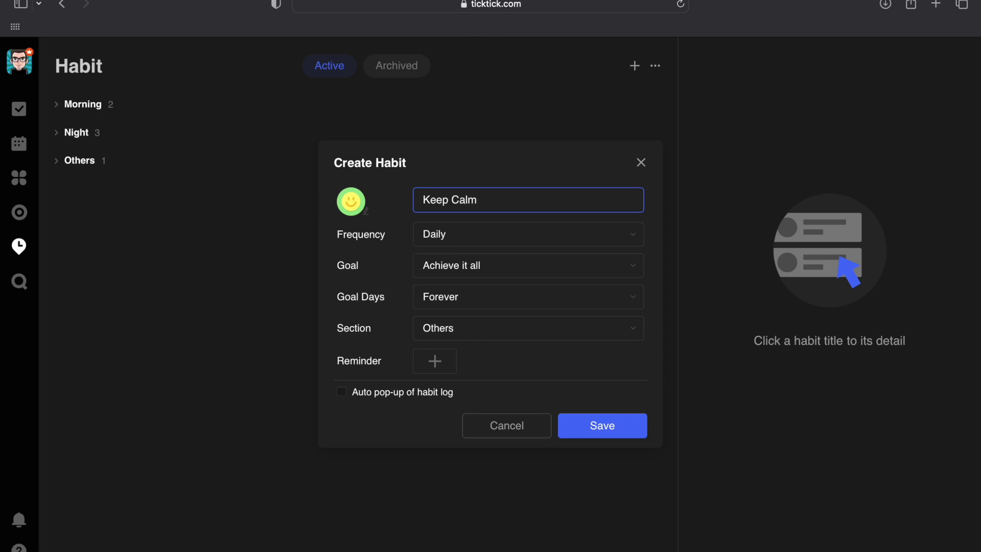
click(613, 430)
Examine the Keep Calm habit's check-in statistics, streak and monthly calendar in a widened details pane.
click(101, 163)
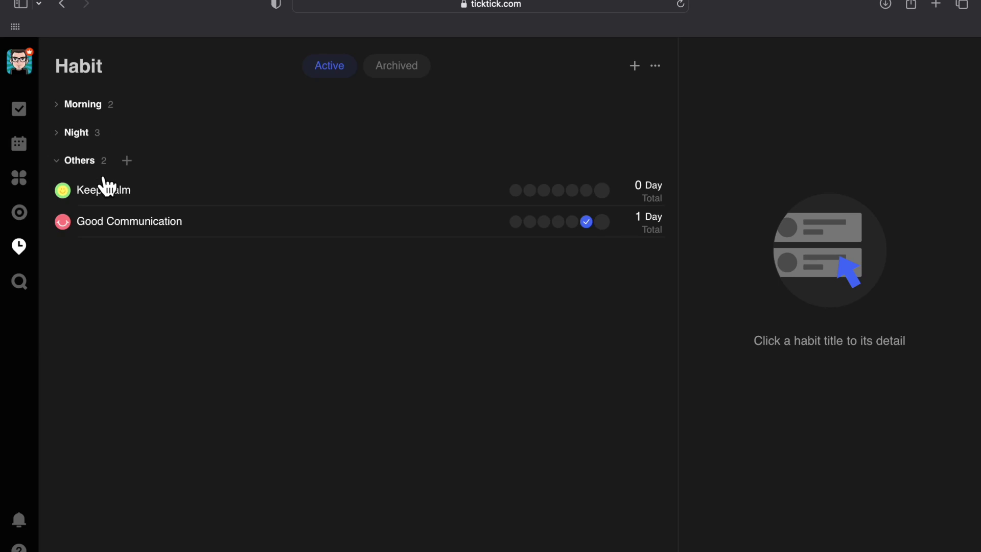
click(125, 189)
click(82, 161)
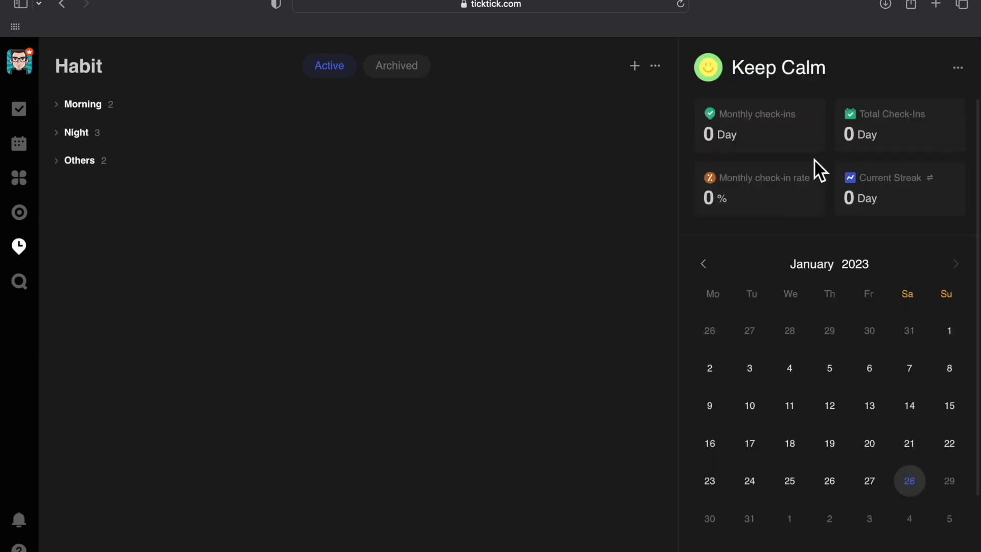
drag(681, 211, 512, 210)
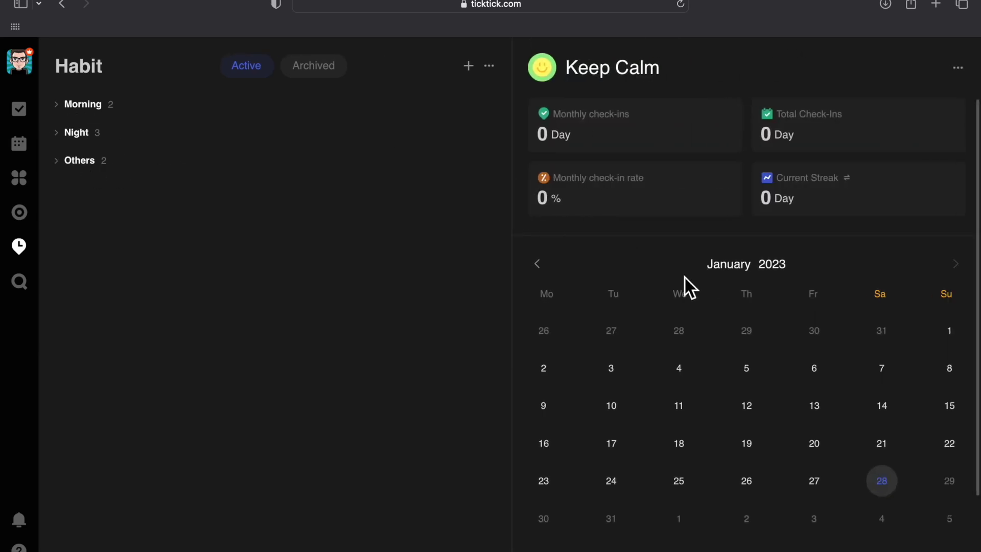
click(852, 192)
click(849, 196)
scroll(756, 491, down, 1)
scroll(751, 490, down, 2)
scroll(743, 474, up, 3)
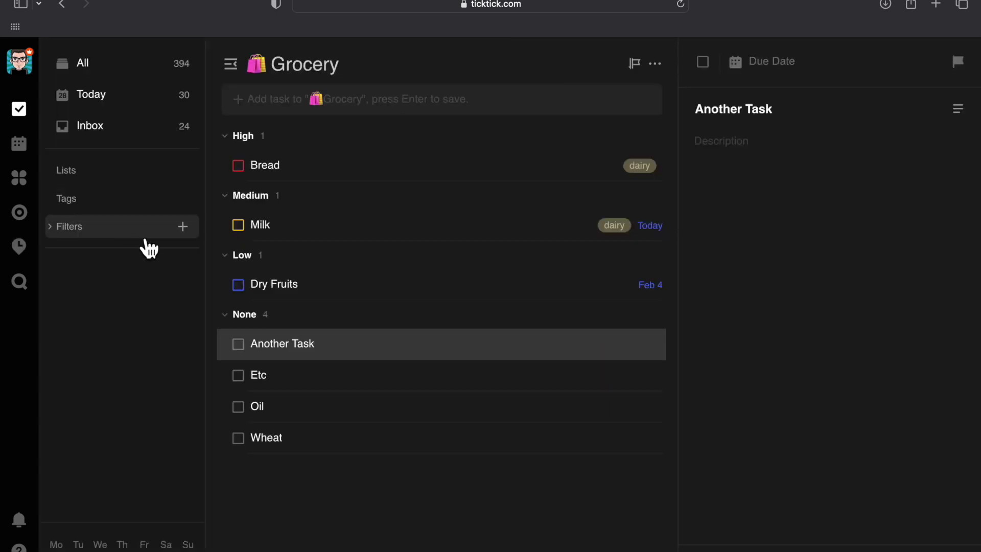
Start a new filter and view the Normal criteria for lists, tags, date, priority, assignee, keywords and type.
click(183, 226)
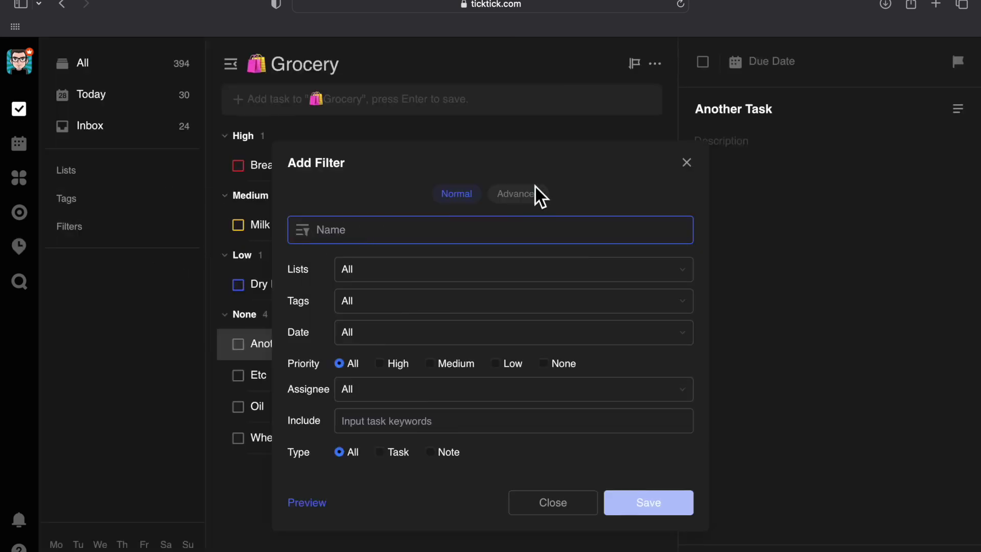
click(379, 287)
click(381, 287)
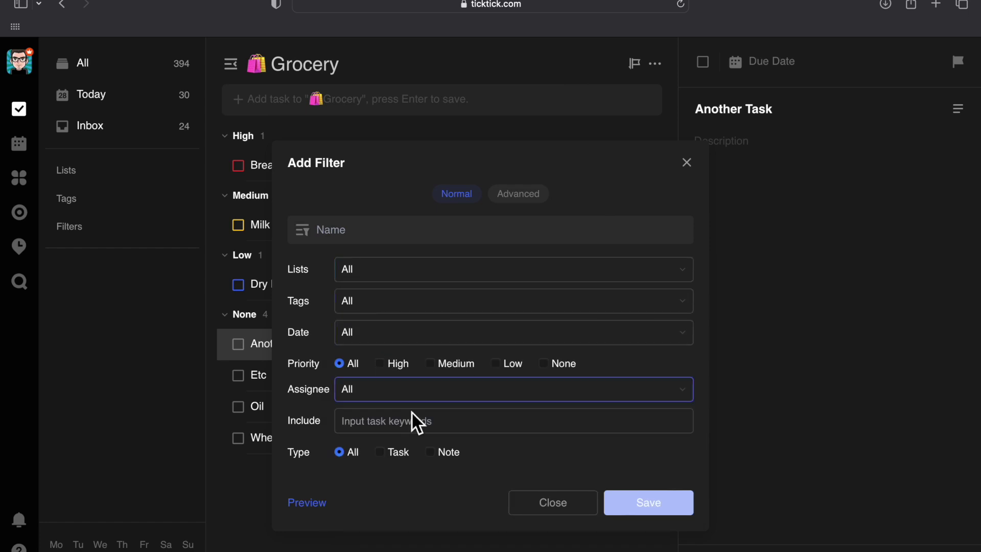
Set the first condition of an Advanced filter to the date This Week.
click(518, 195)
click(331, 278)
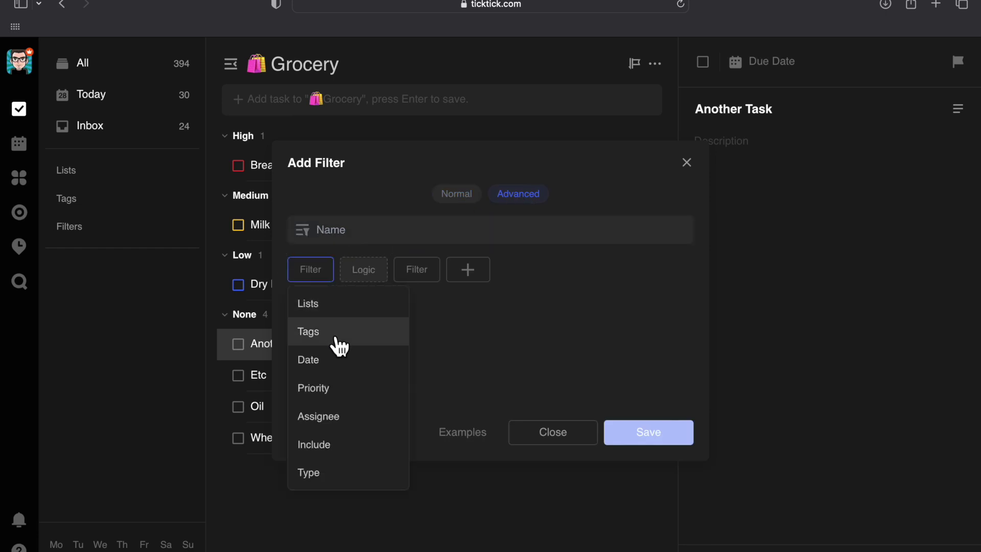
click(335, 371)
scroll(416, 392, down, 3)
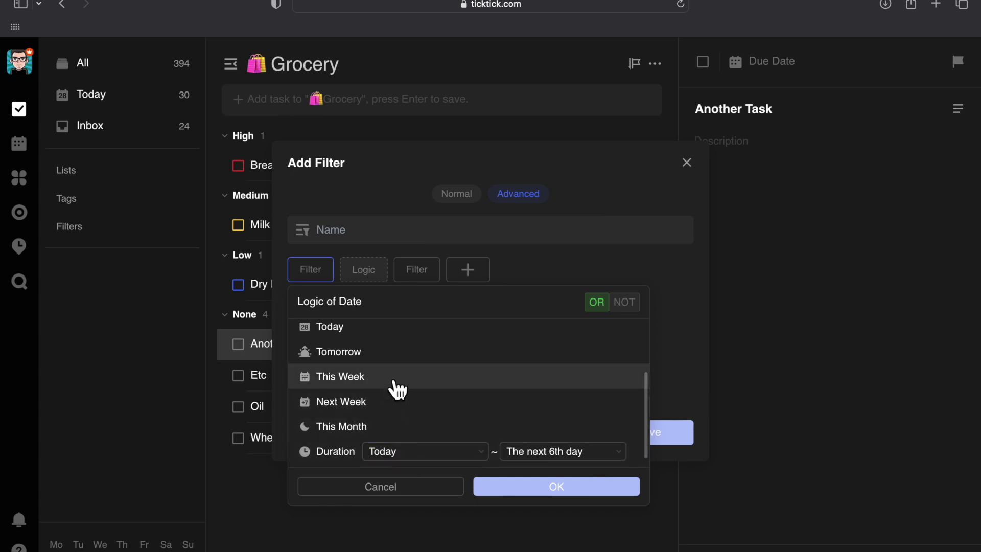
click(398, 388)
click(517, 486)
Combine the This Week condition with High priority using AND, and close the filter without saving.
click(396, 276)
click(384, 302)
click(447, 279)
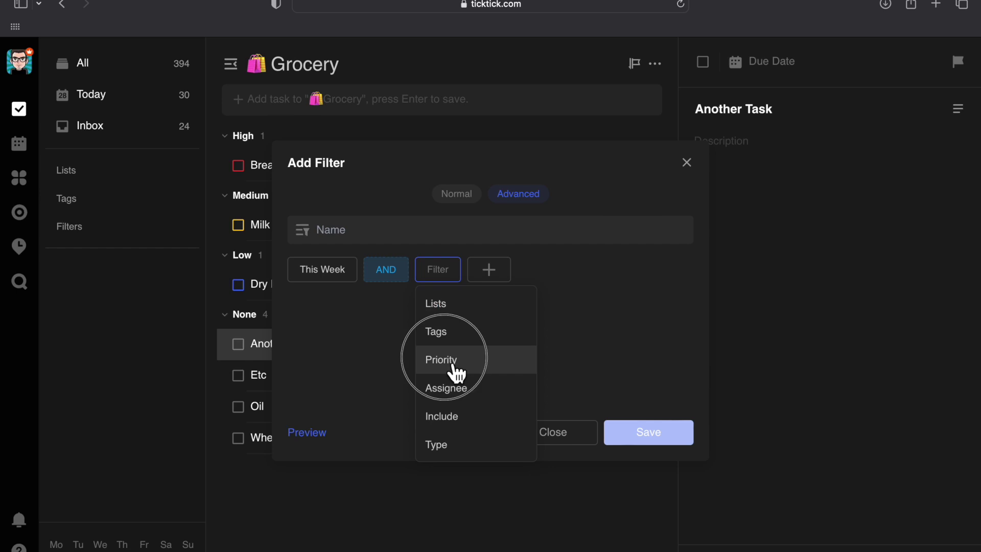
click(456, 373)
click(469, 334)
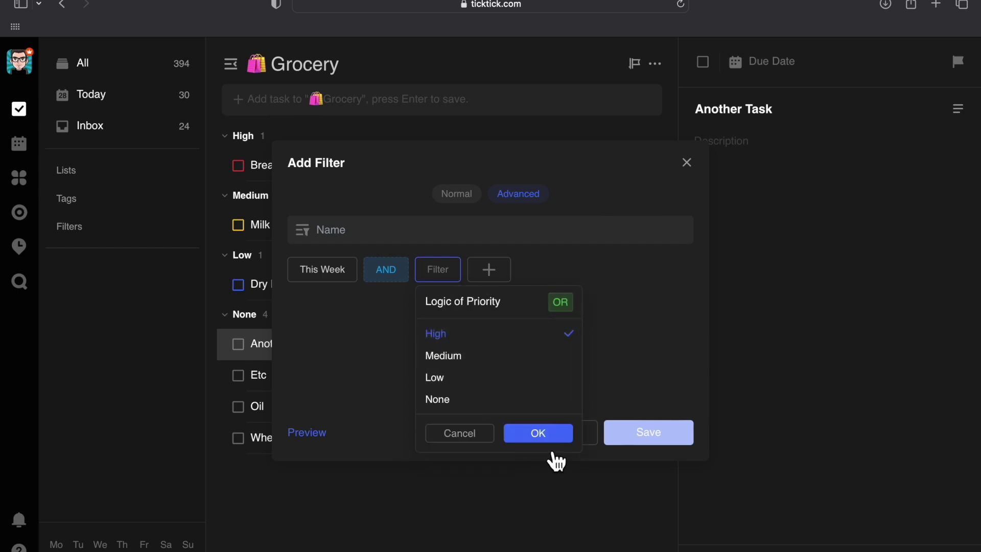
click(552, 434)
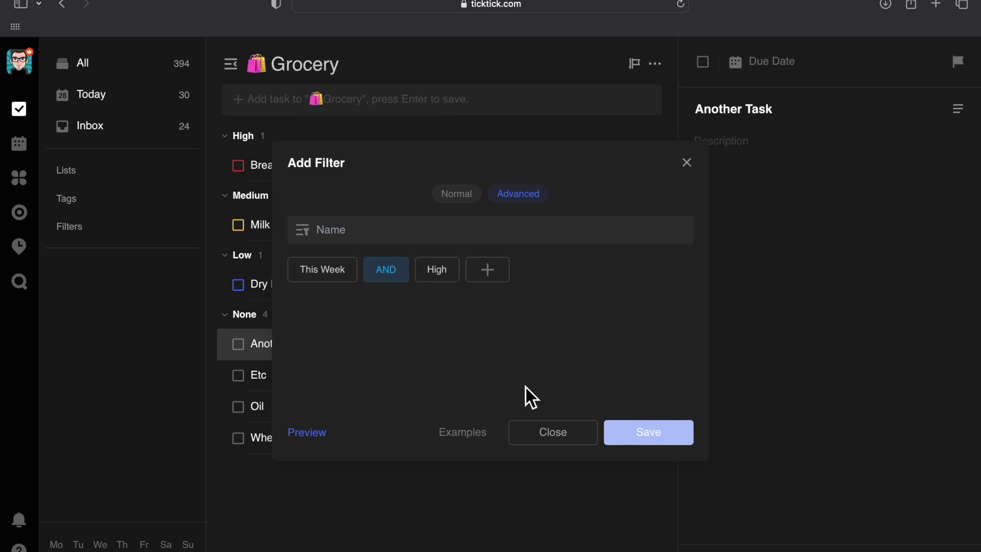
click(544, 439)
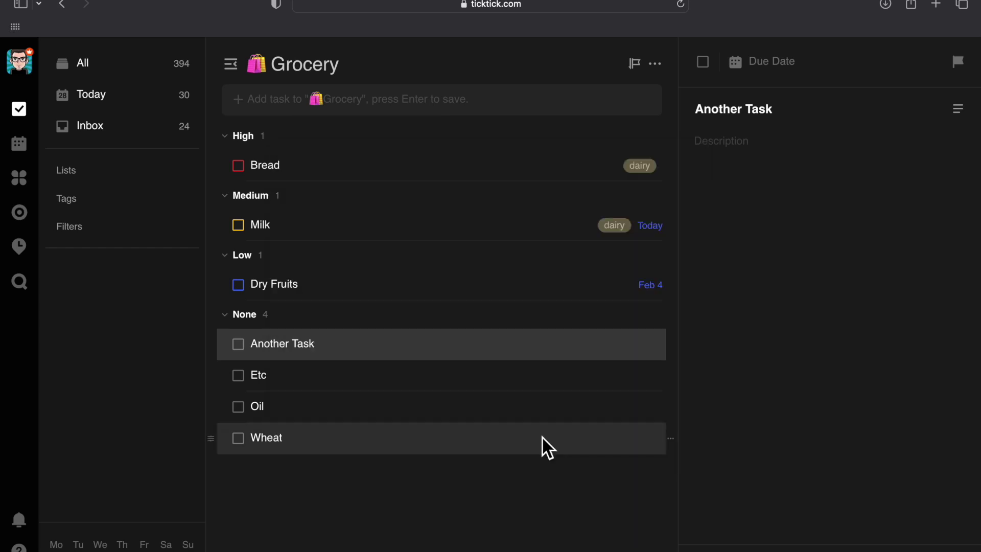
View the Grocery list's sharing options, including the member invitation field, and close them without inviting anyone.
click(654, 62)
click(616, 242)
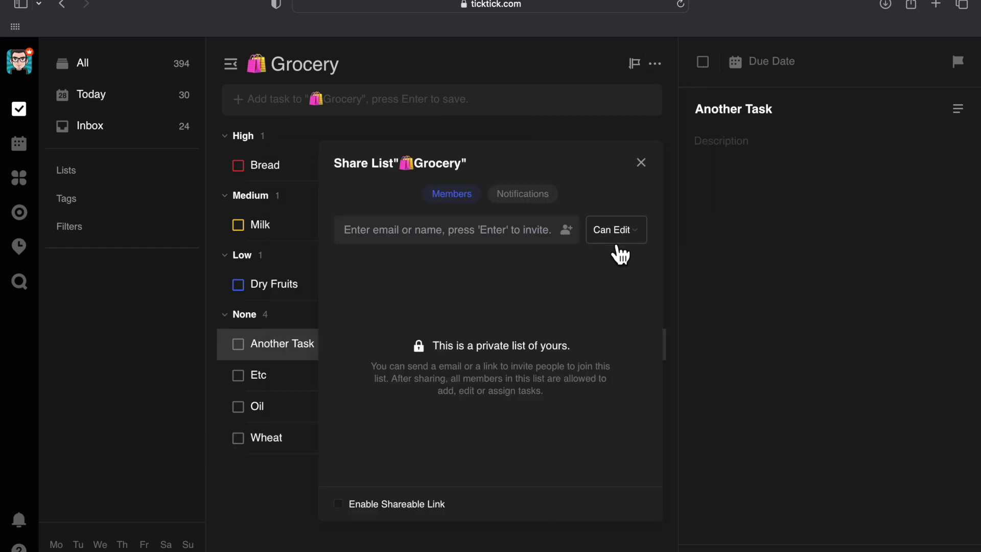
click(498, 238)
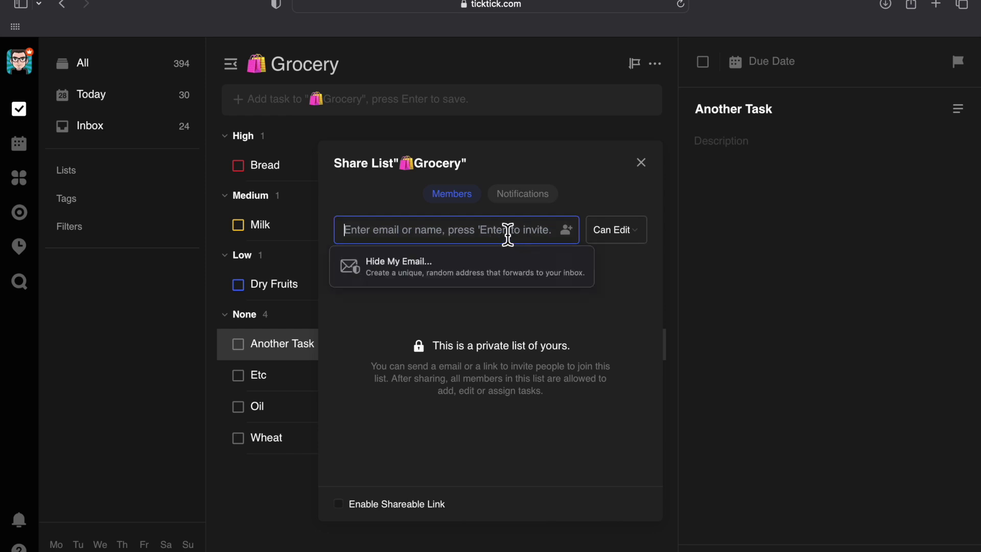
click(644, 162)
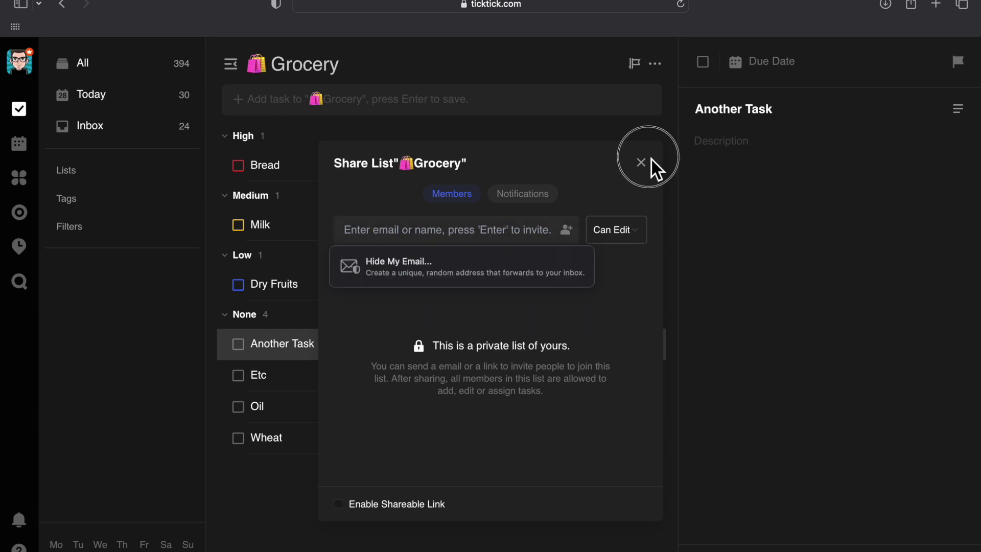
Show due dates in the Grocery list as countdowns.
click(653, 227)
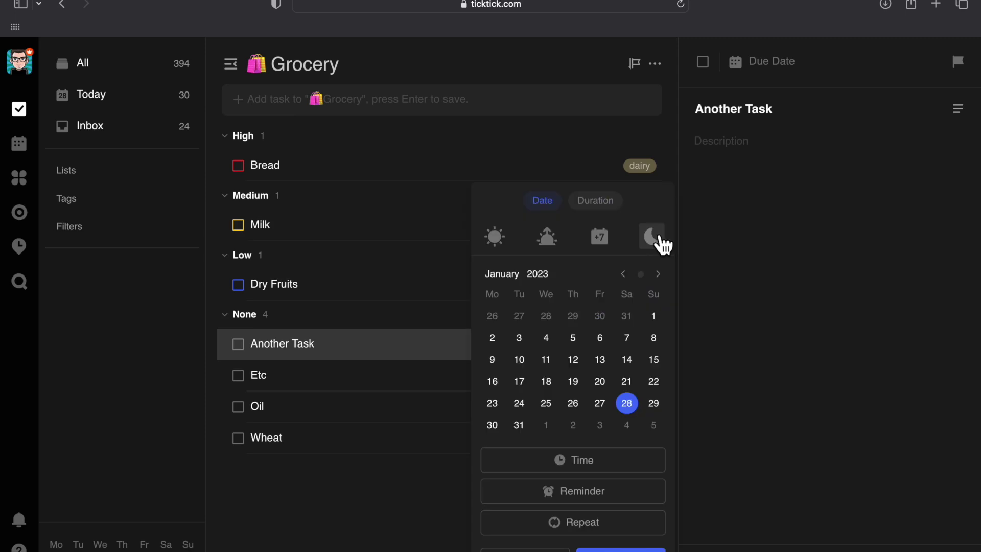
click(734, 227)
click(655, 64)
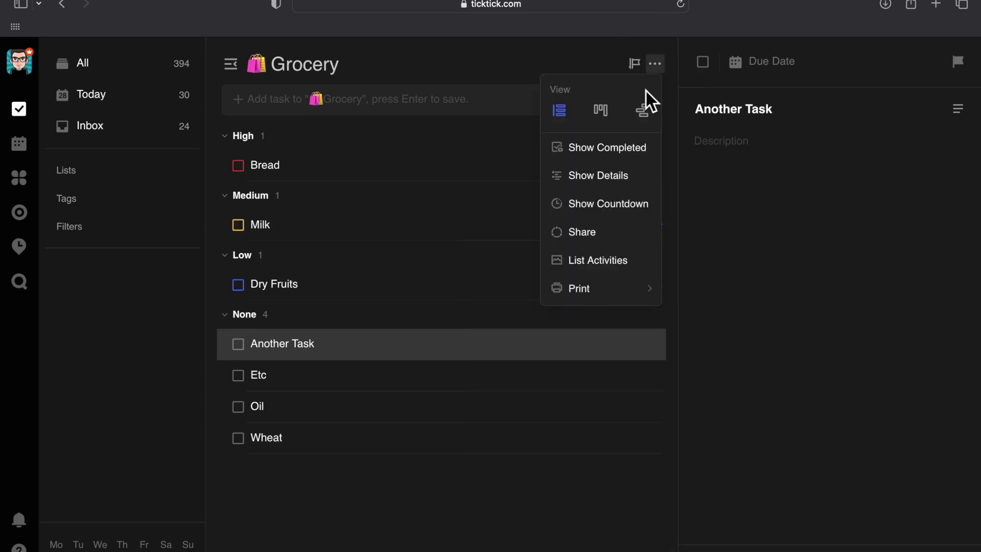
click(639, 210)
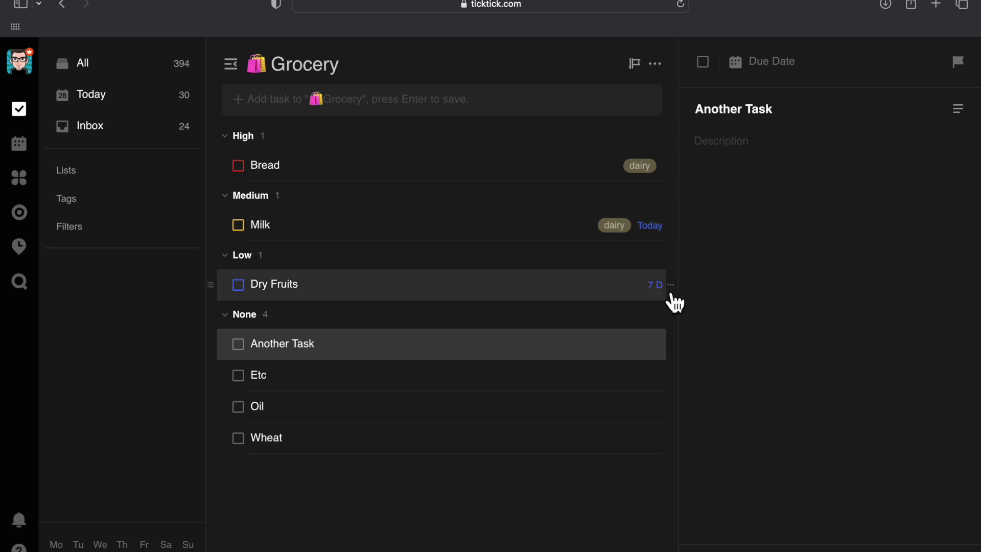
Add a task named Example Task to the Grocery list, due today at 9pm.
click(487, 112)
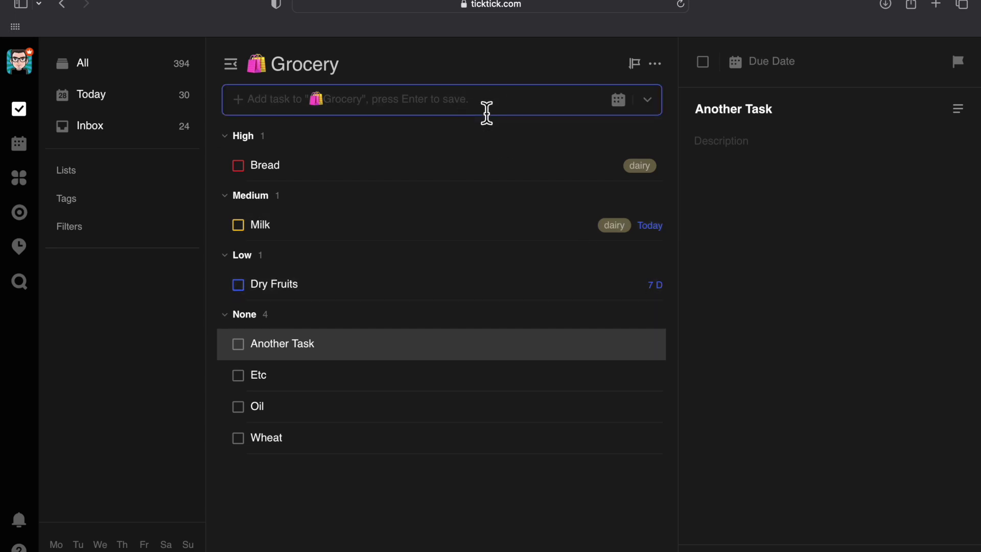
text(Exam)
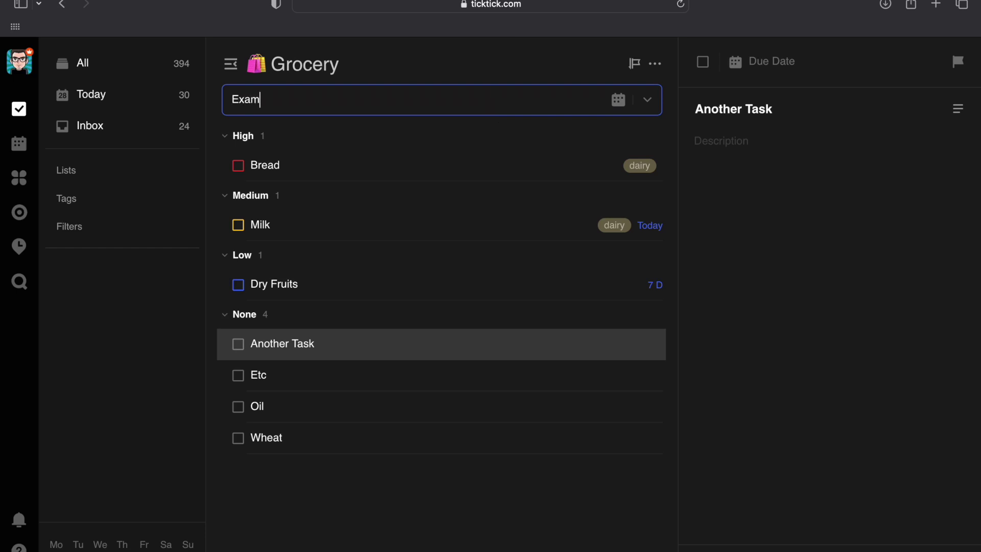
text(ple Task today at 9pm)
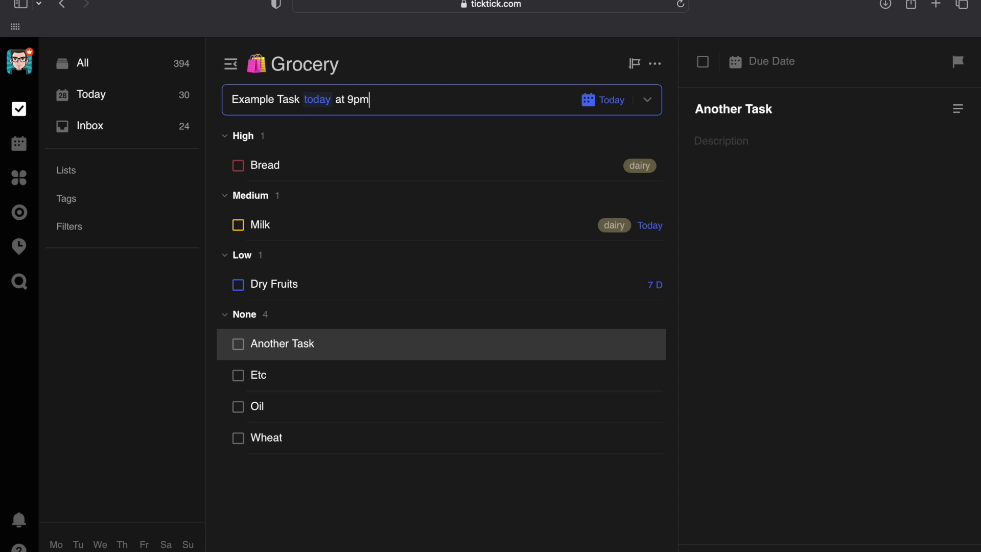
key(Return)
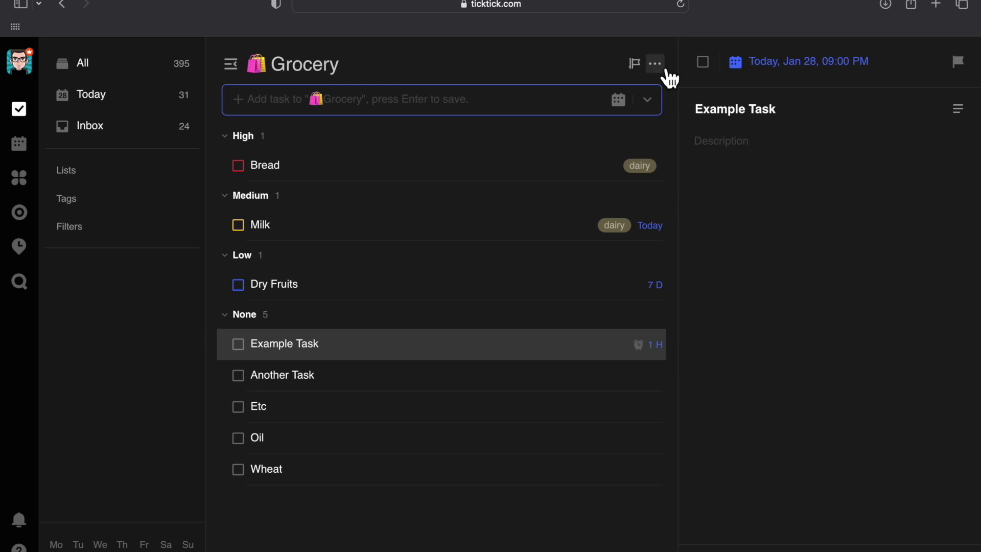
Create a new task list named Project and collapse the lists sidebar.
click(183, 170)
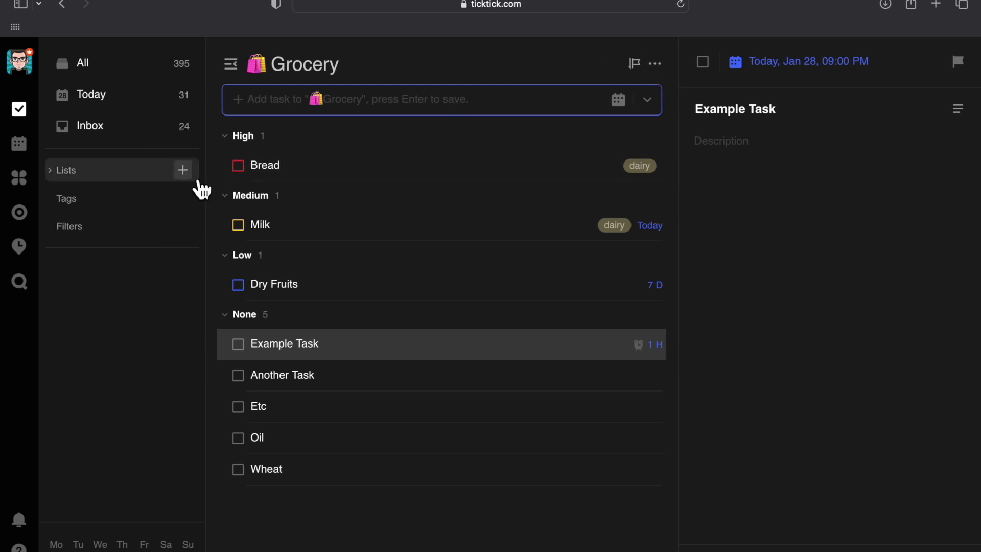
text(Project)
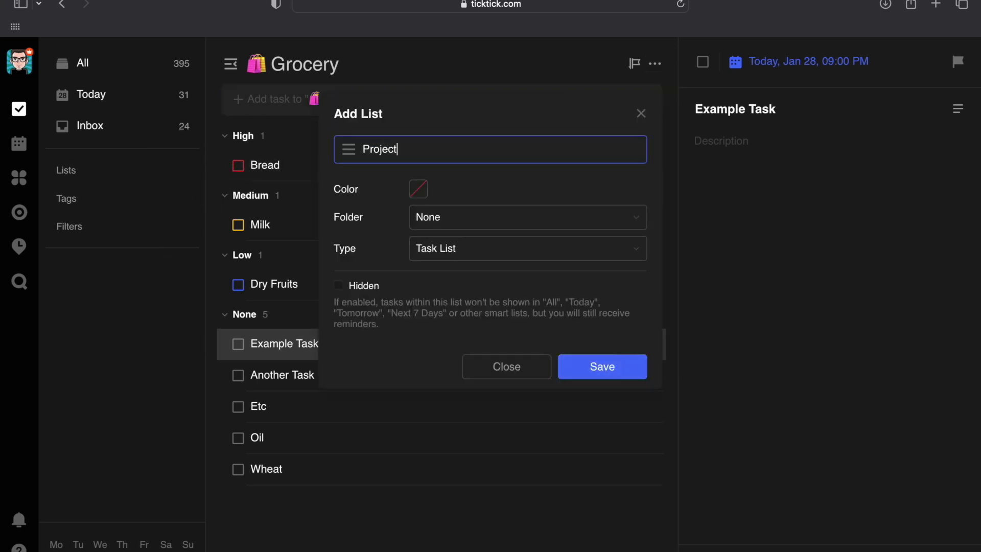
click(602, 377)
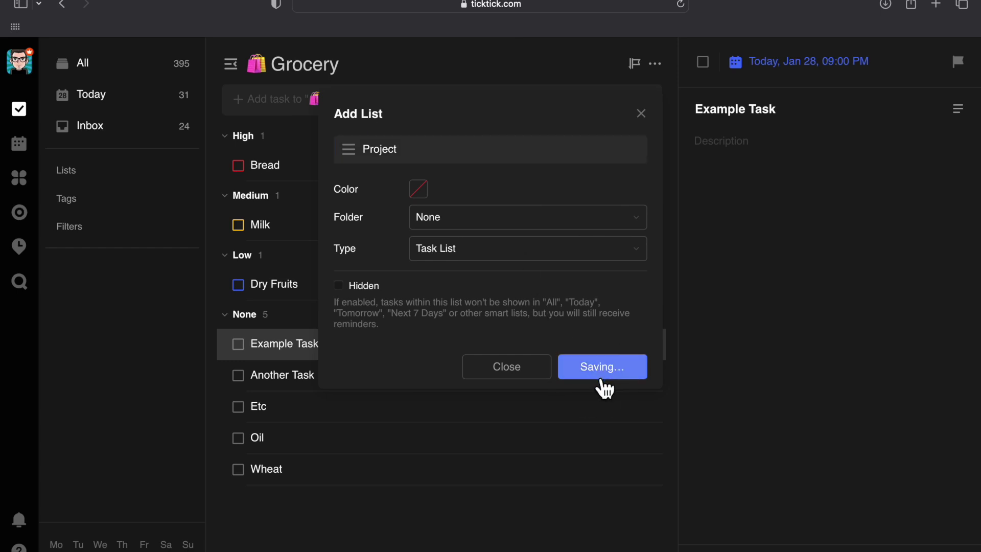
click(230, 64)
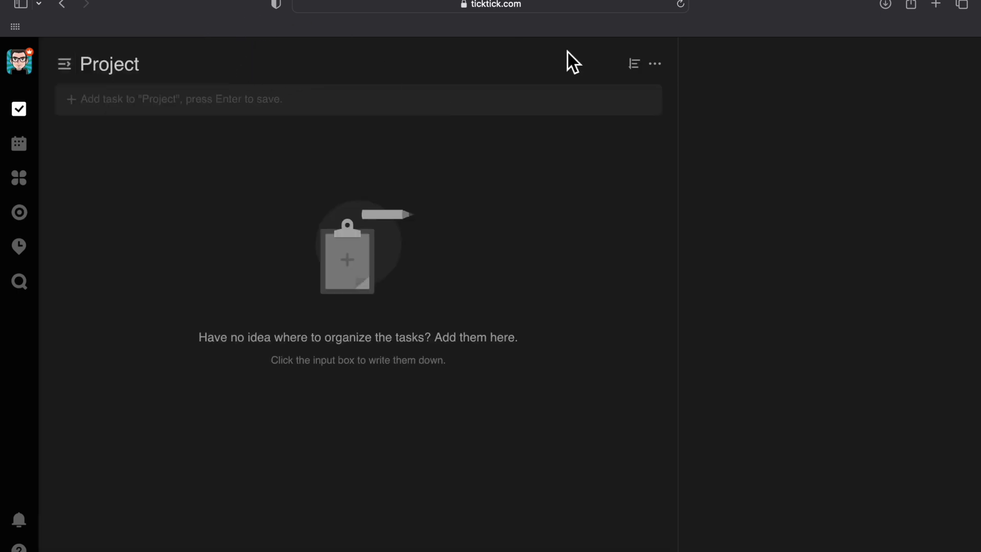
Add Task A, Task B and Task C to the Project list.
click(481, 114)
text(TA)
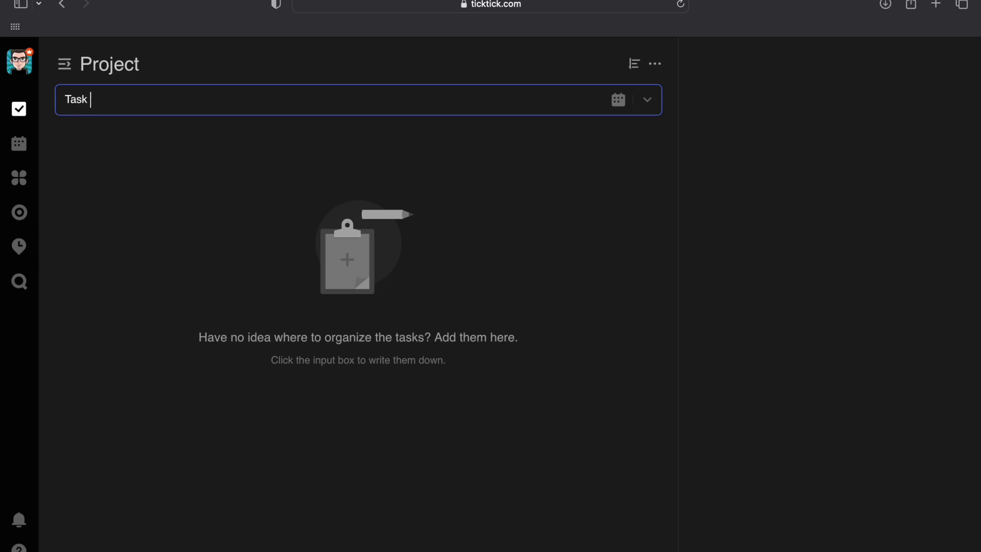
key(Return)
text(Task B)
key(Return)
text(Task)
key(Return)
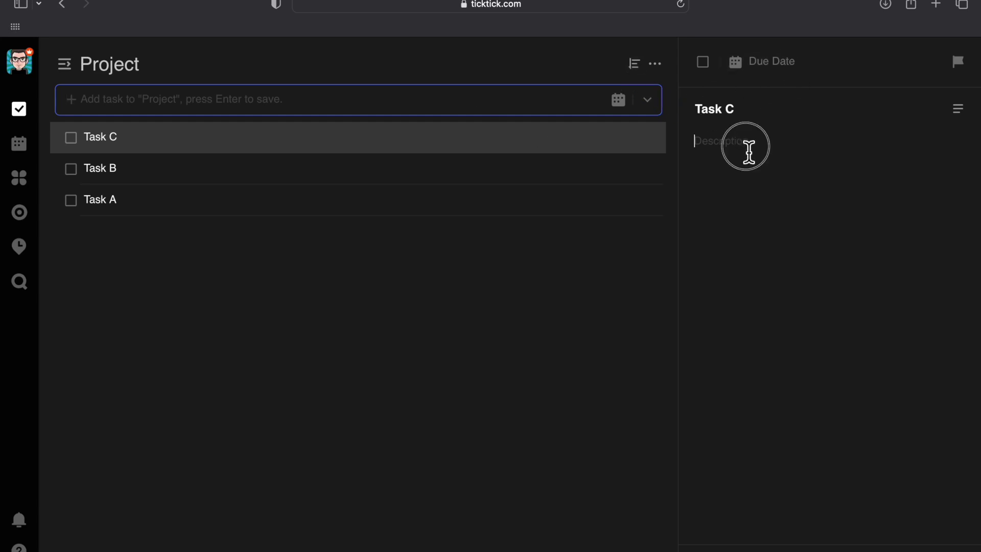
Enter the placeholder description "sdfsfs" for Task C and clear it.
text(sdfsfs)
key(super+a)
key(BackSpace)
Convert Task C to a checklist with the placeholder items asdas, asdasd and asda, and delete the items.
click(959, 110)
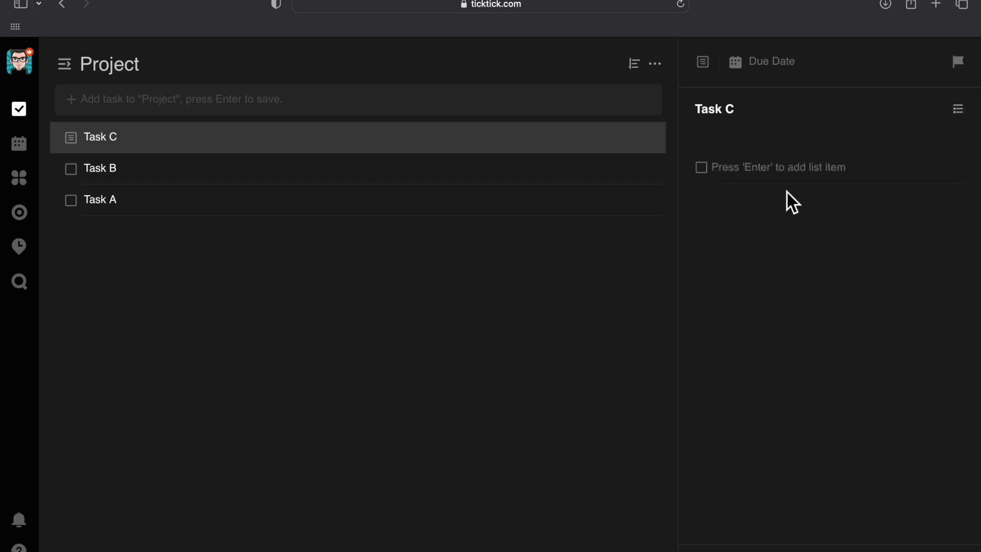
click(786, 191)
text(asdas)
key(Return)
text(asdasd)
key(Return)
text(asda)
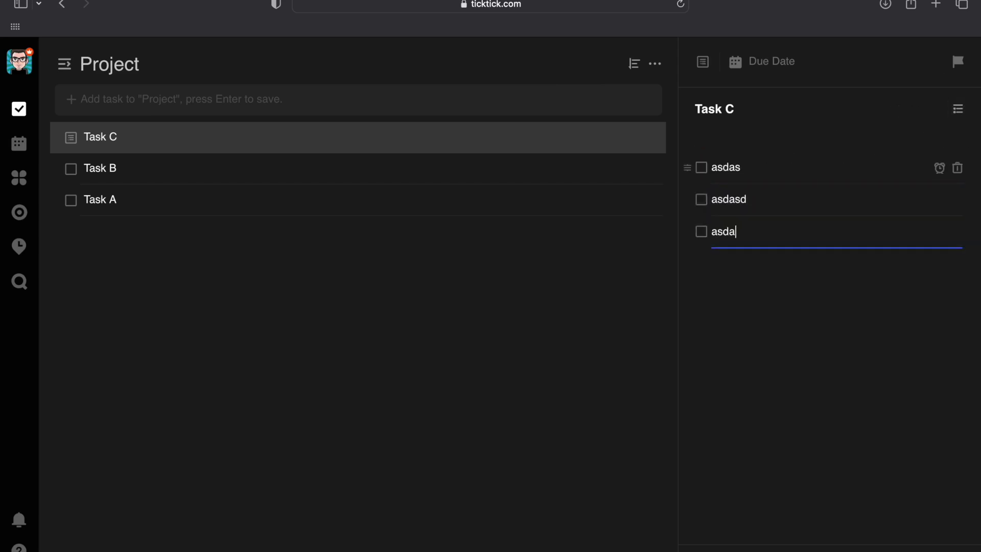
key(BackSpace)
click(958, 168)
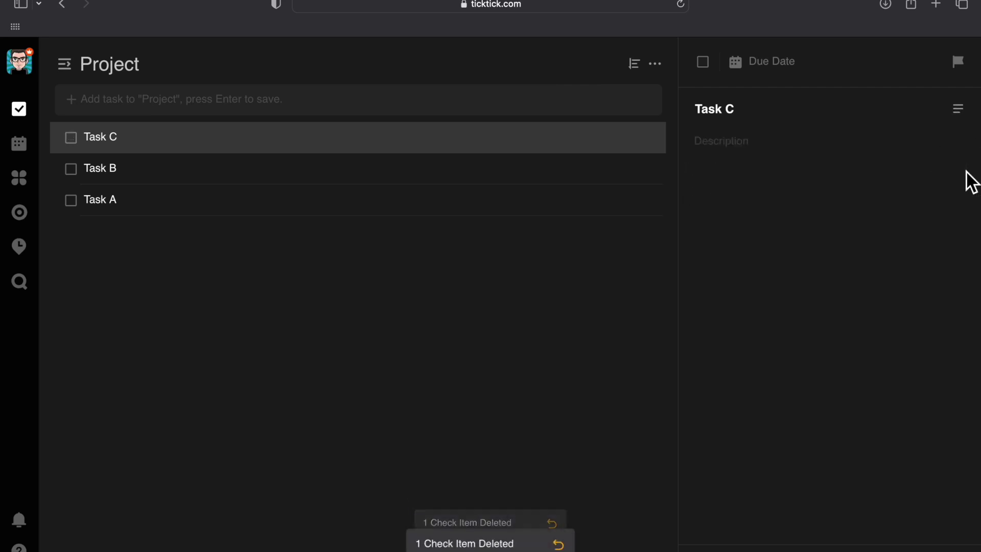
Switch the Project list to the Kanban view and close Task C's details.
click(659, 71)
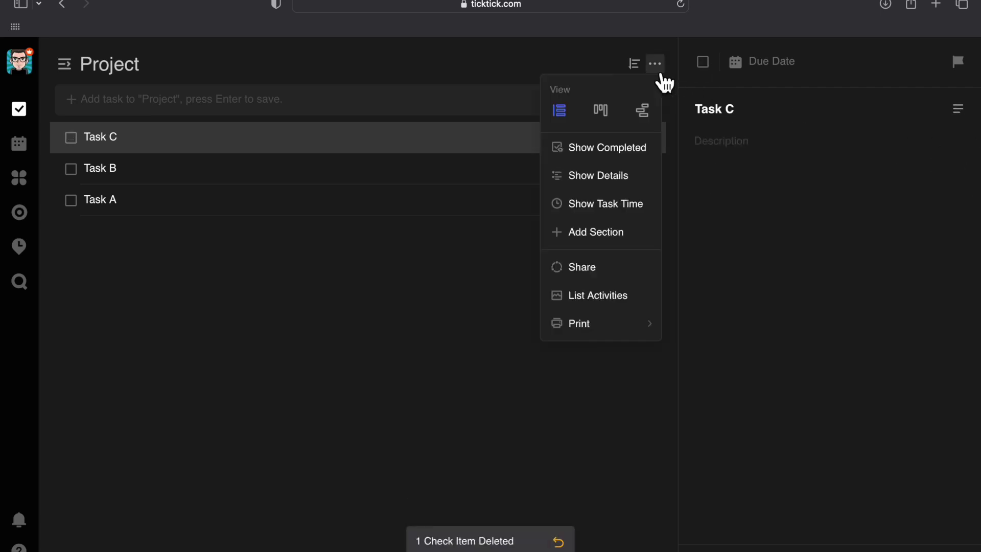
click(605, 116)
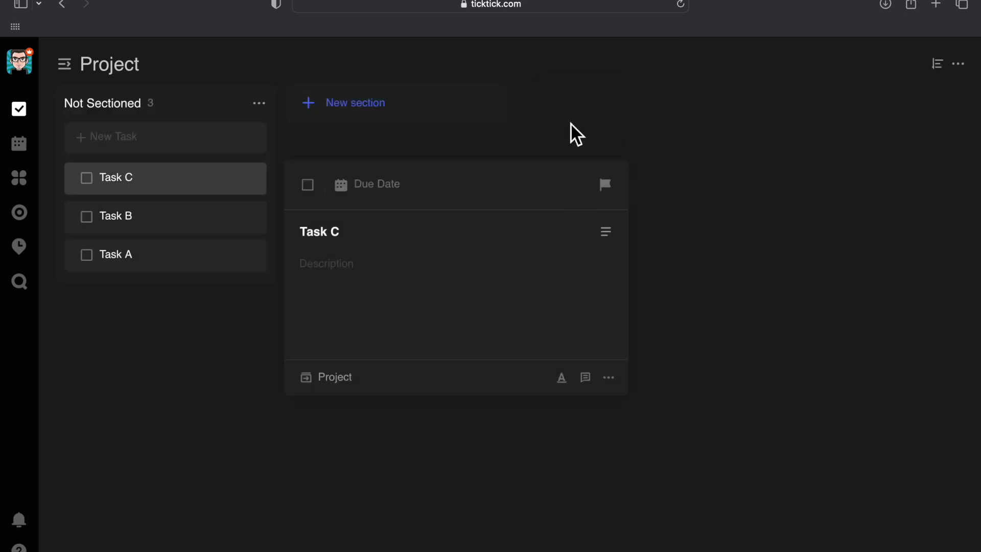
click(338, 132)
Add ToDo and Done sections to the Project board, and move Task C into ToDo.
click(332, 117)
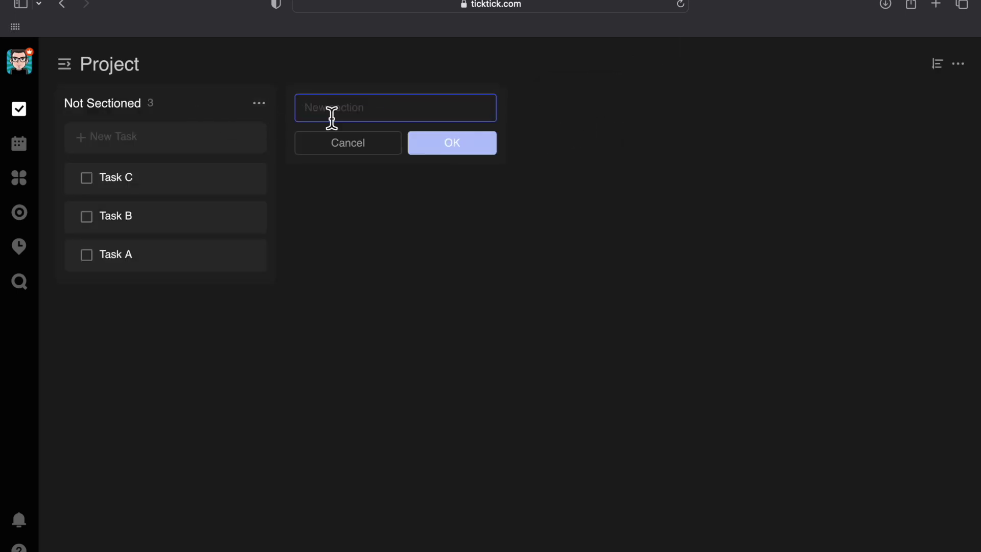
text(ToDo)
key(Return)
click(620, 104)
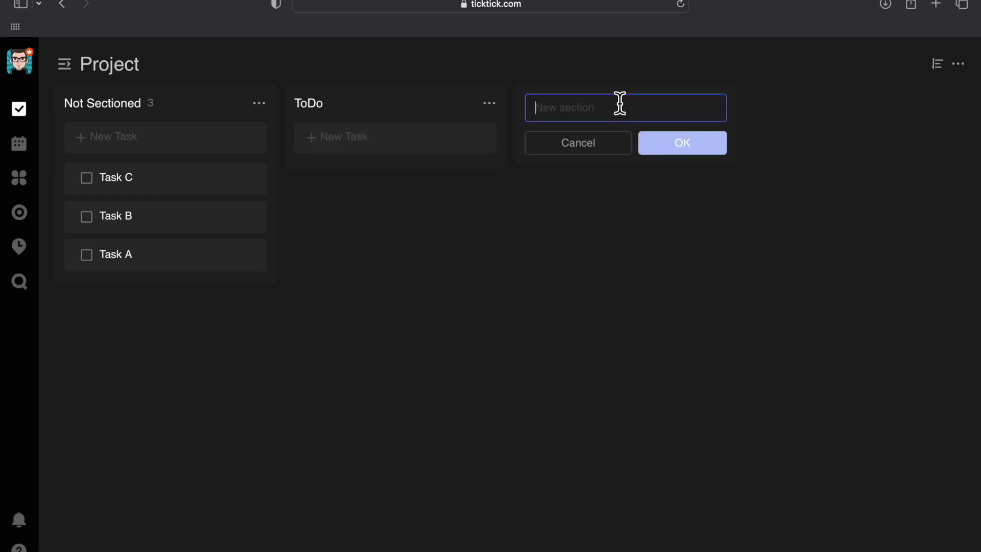
text(Done)
key(Return)
drag(213, 190, 378, 170)
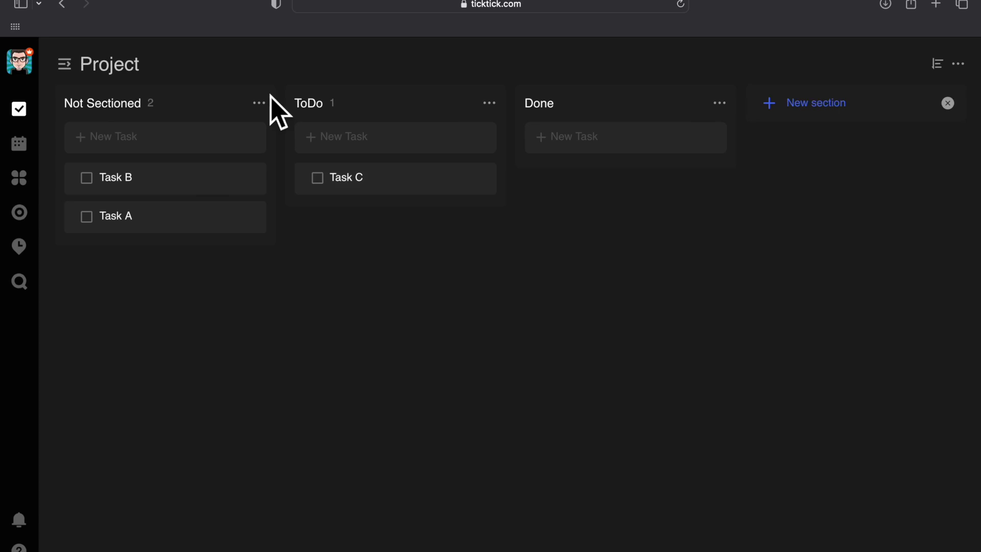
Rename the Not Sectioned column as Brainstorm.
click(244, 128)
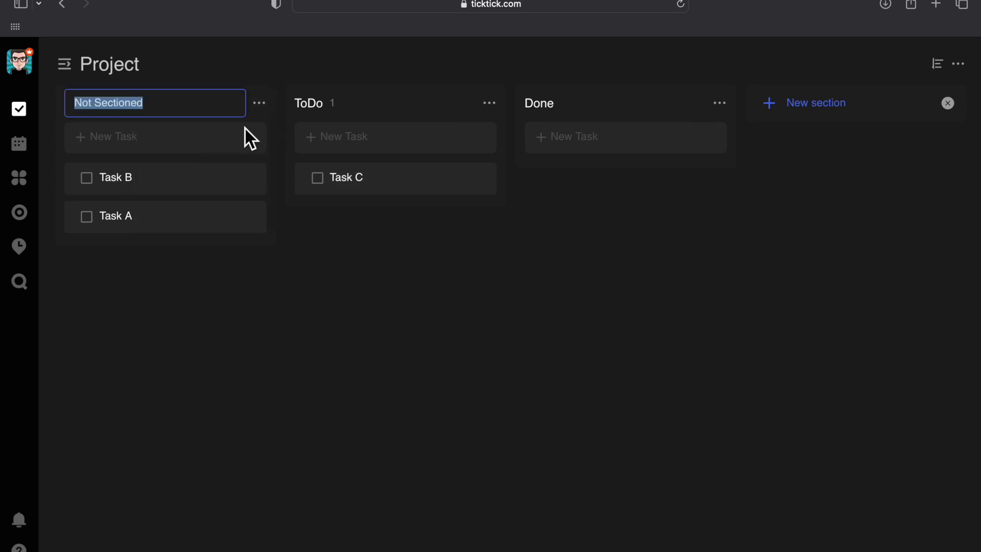
key(Left)
key(super+a)
text(brainstorm)
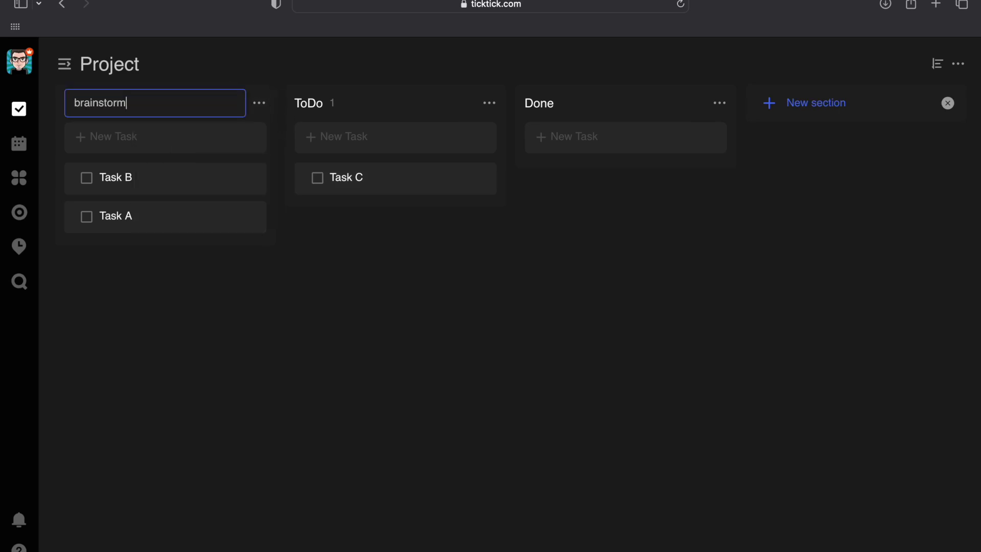
text(B)
key(Delete)
key(Return)
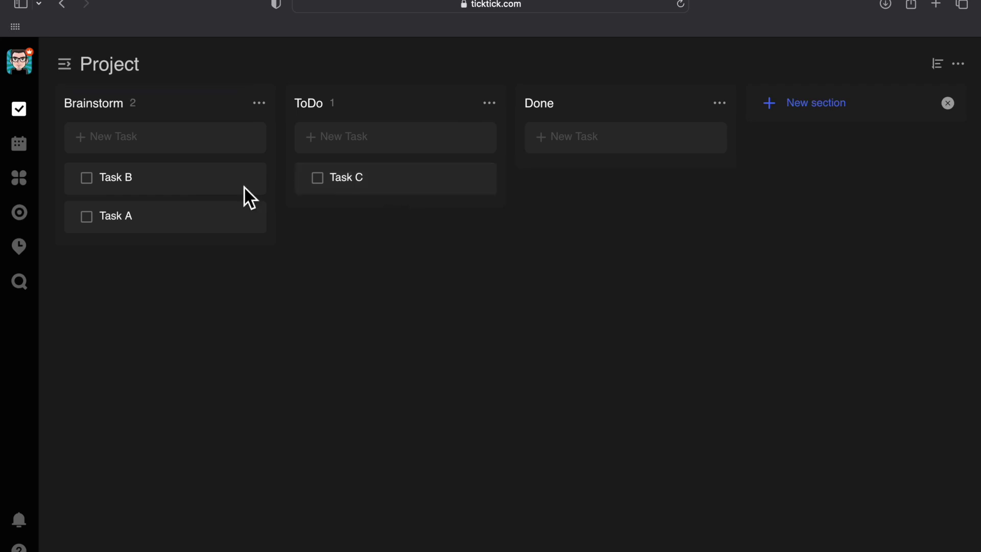
Move Task C into the Done section and switch the Project list to the Timeline view.
drag(372, 184, 585, 141)
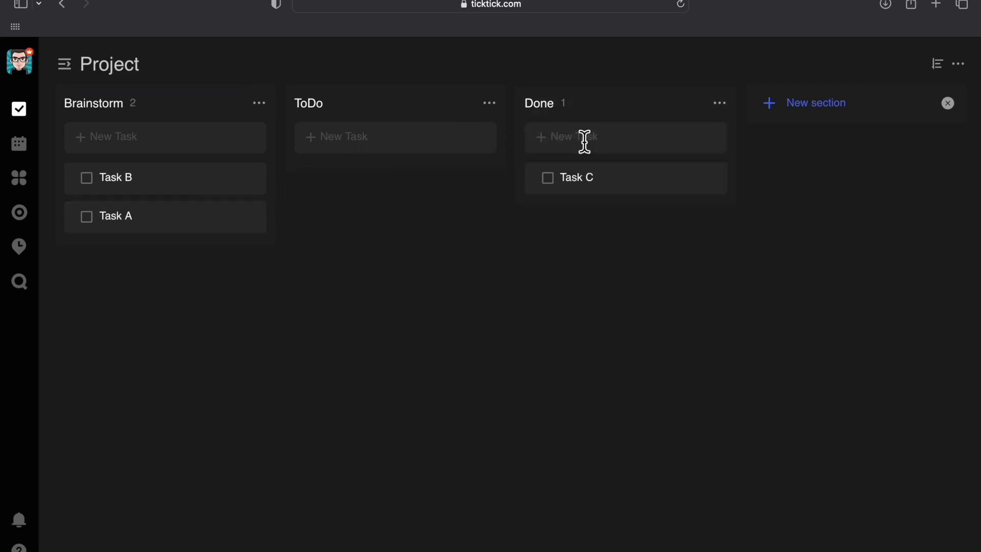
click(938, 67)
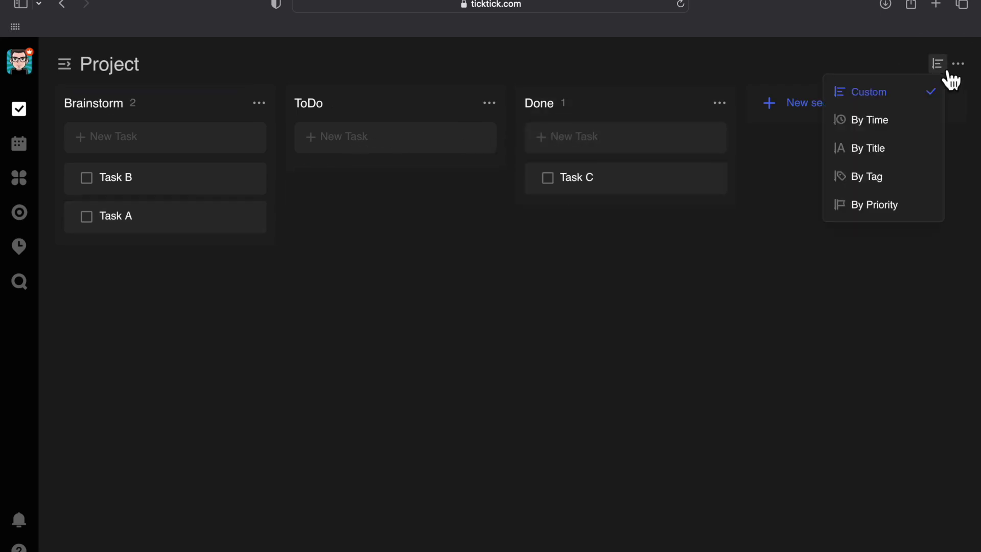
click(958, 64)
click(945, 110)
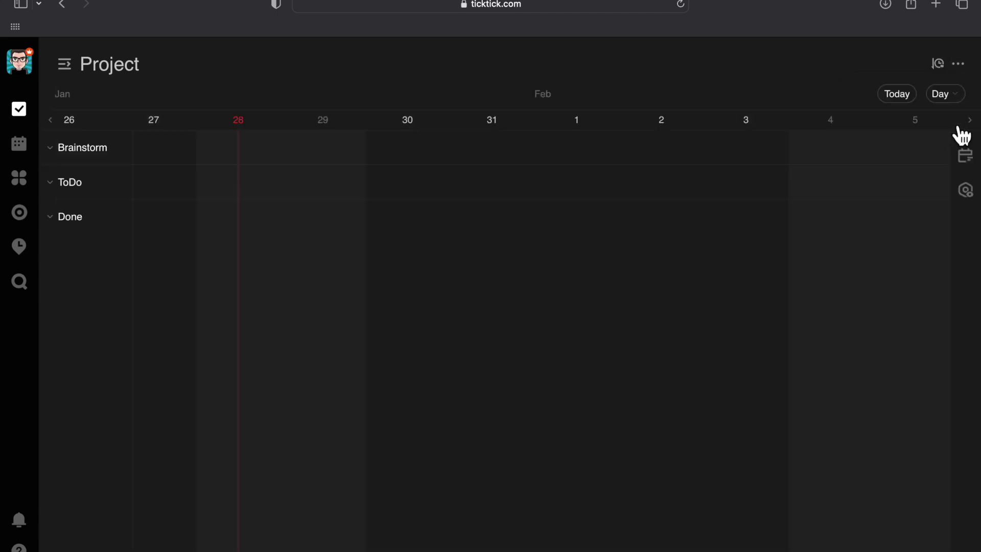
Schedule the undated tasks in Brainstorm on the timeline: Task A on January 28–29, Task B on January 29–30 and Task C on January 31.
click(966, 157)
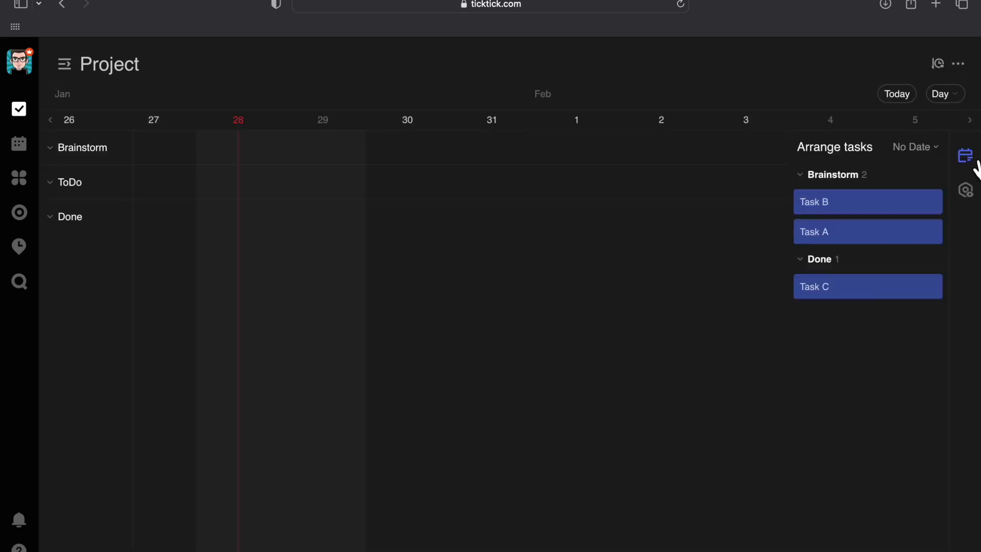
drag(868, 236, 364, 162)
drag(832, 214, 321, 186)
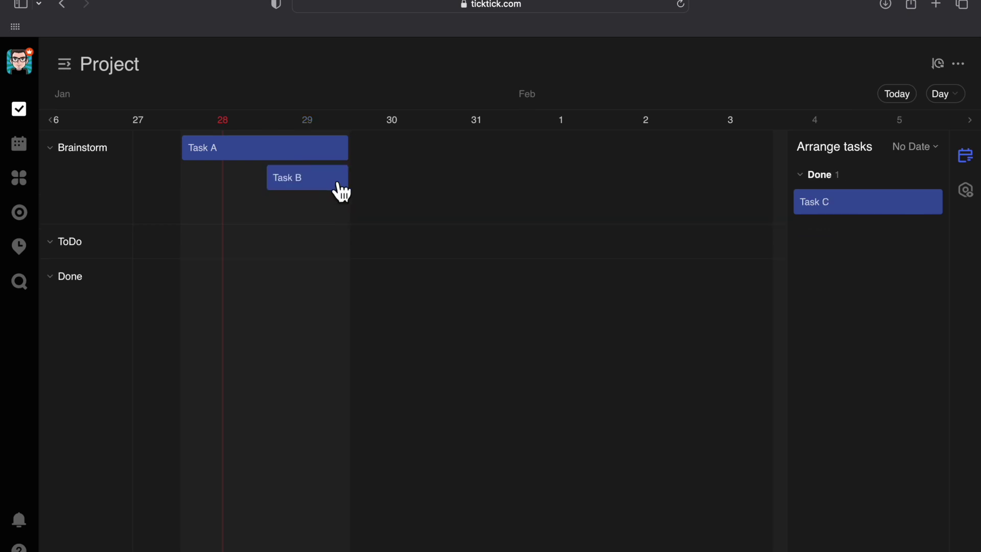
drag(351, 182, 435, 193)
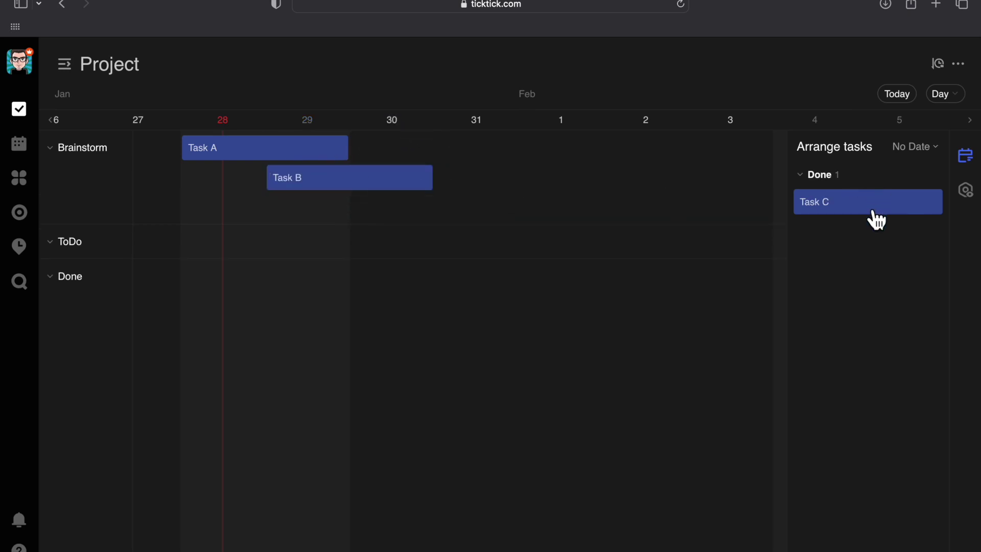
drag(866, 205, 484, 194)
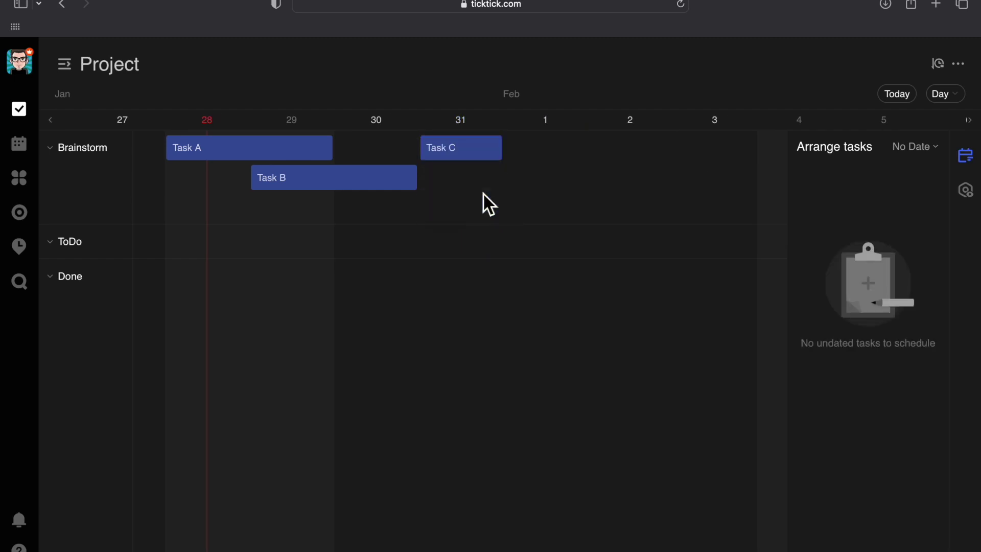
drag(309, 154, 283, 148)
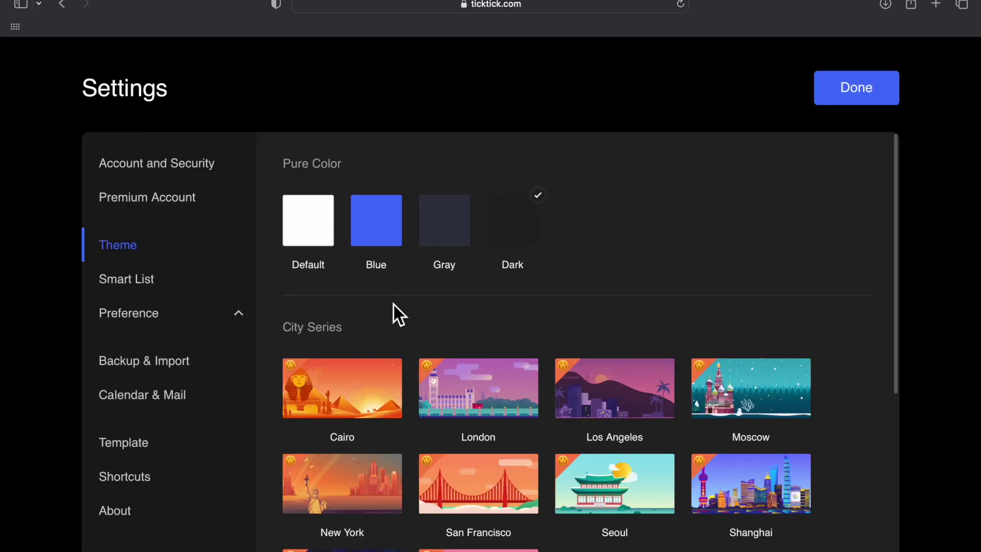
Look through the theme collections, try the Default theme and restore the Dark theme.
scroll(393, 305, down, 2)
scroll(393, 302, down, 2)
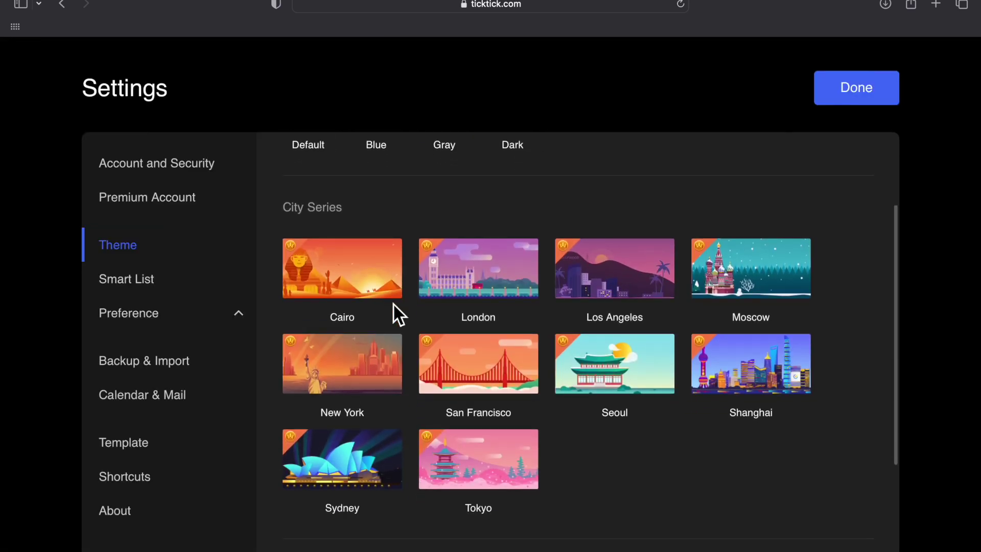
key(super+minus)
scroll(393, 302, down, 4)
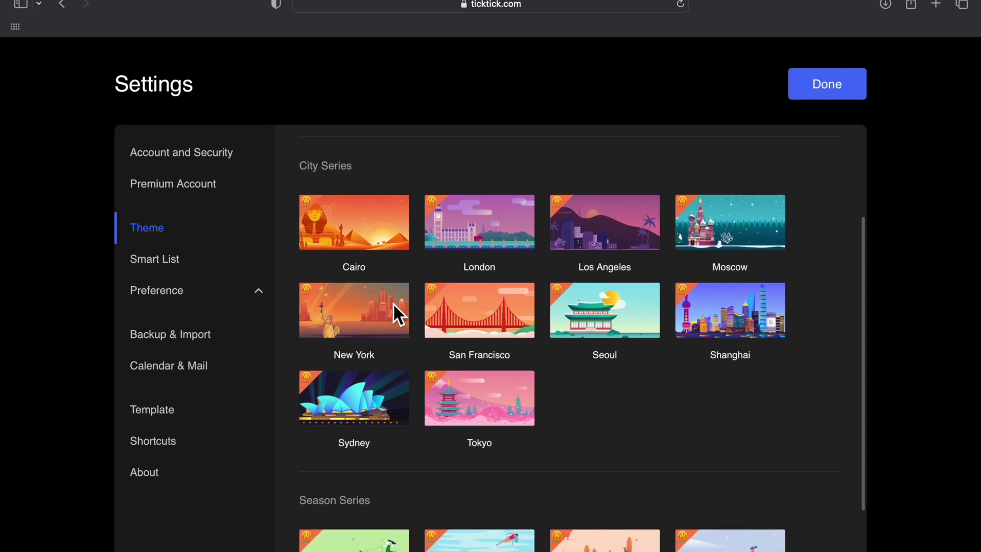
scroll(393, 304, up, 8)
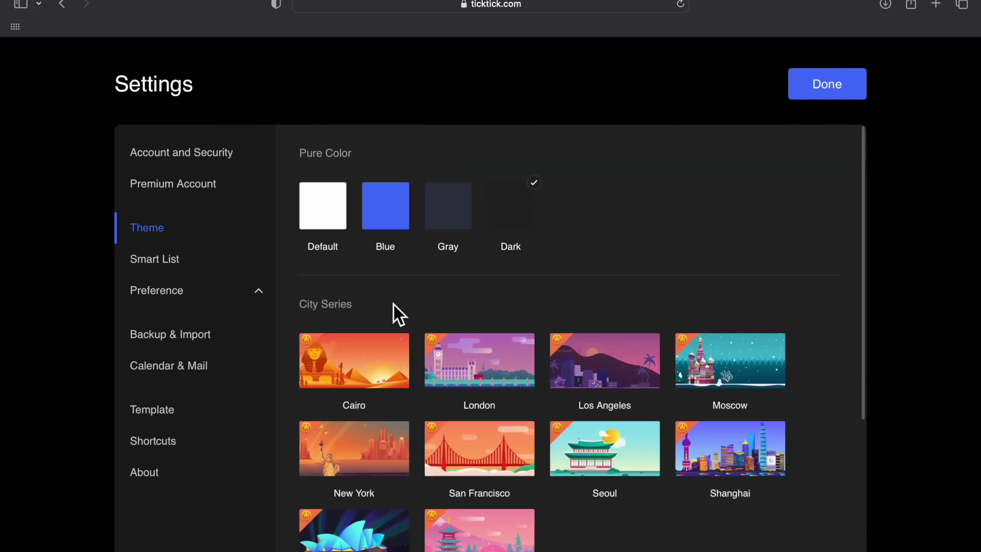
click(346, 225)
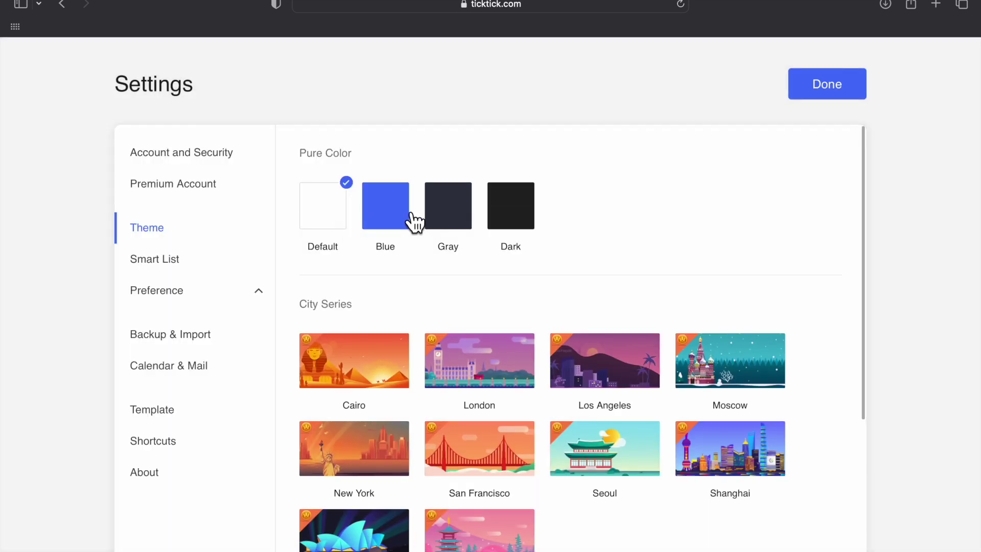
click(511, 219)
Review the visibility settings of the smart lists, from All down to Filters.
click(201, 267)
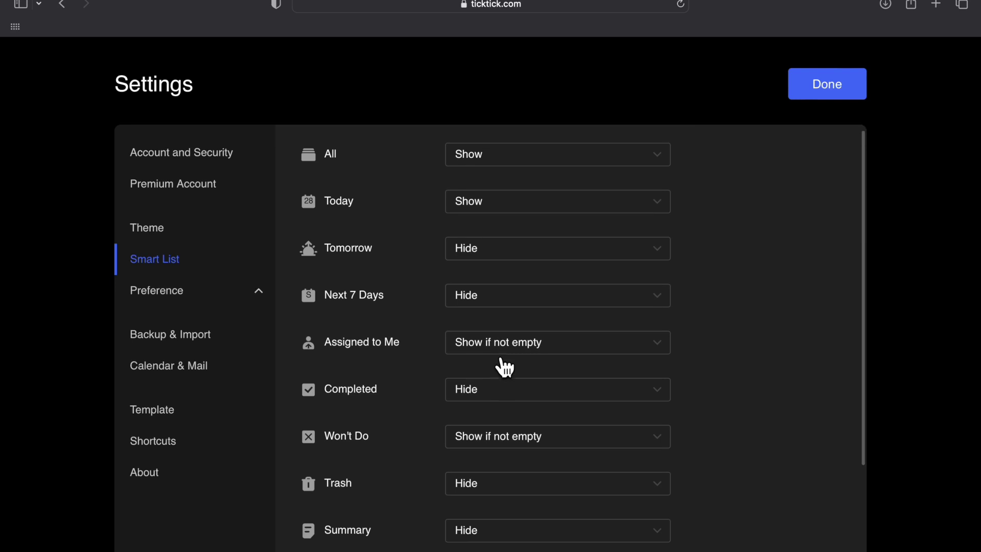
scroll(505, 366, down, 3)
scroll(519, 340, down, 3)
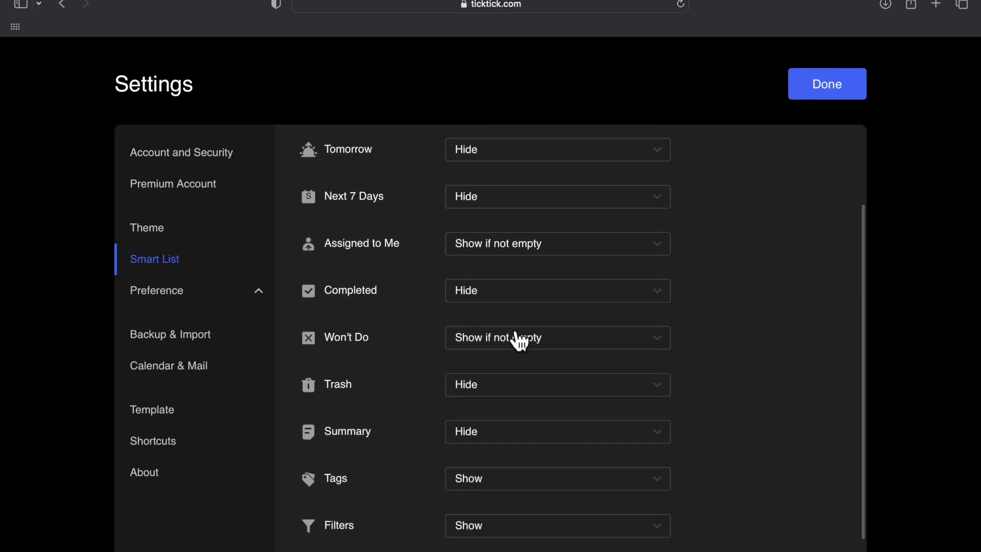
Enable the Eisenhower Matrix in the Features section of the preferences.
click(209, 304)
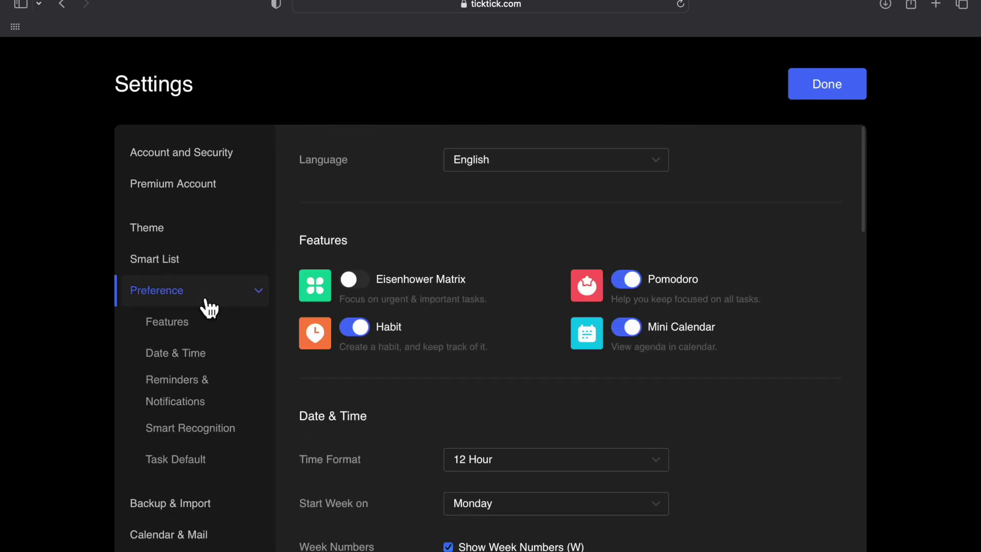
click(208, 336)
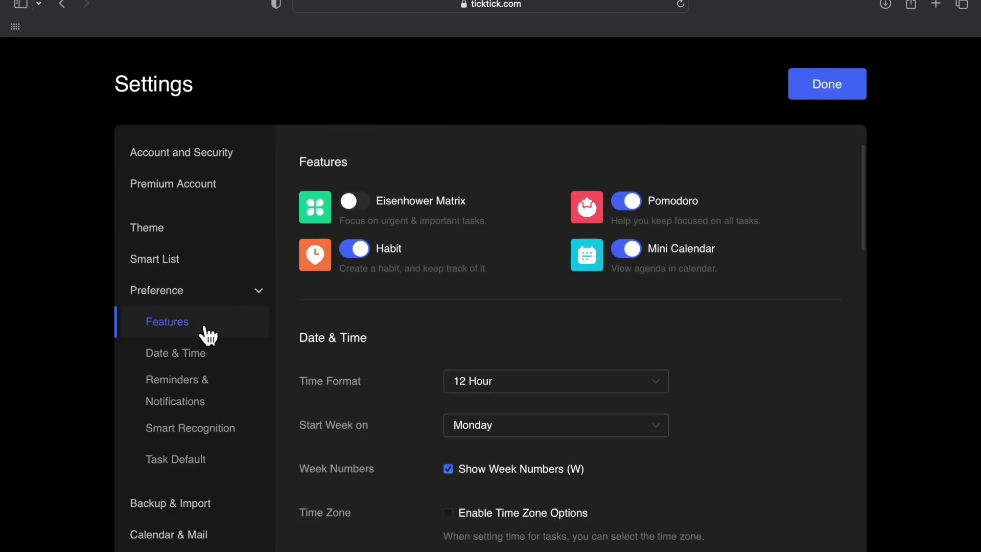
click(367, 212)
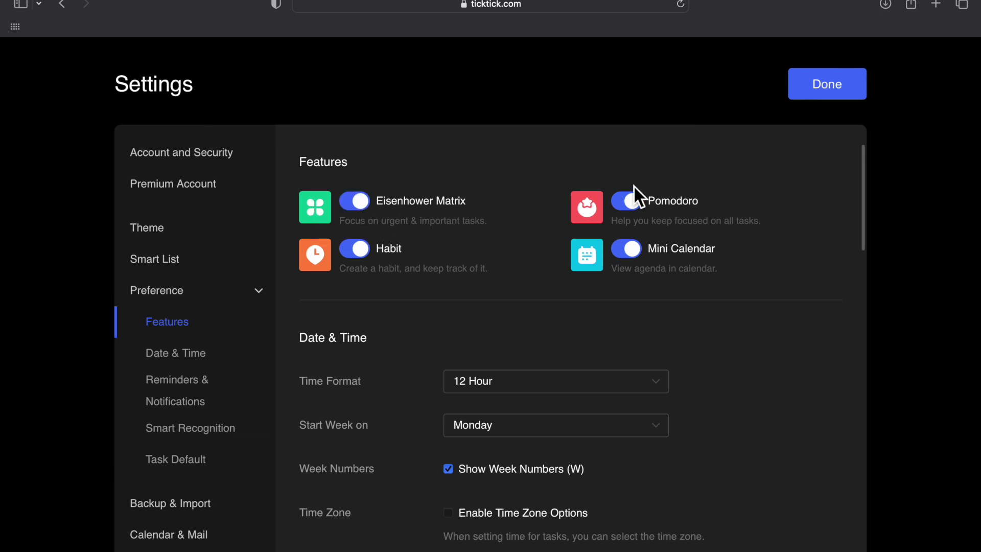
Review the preferences for date and time, reminders and notifications, smart recognition and task defaults.
scroll(431, 382, down, 1)
scroll(431, 382, down, 5)
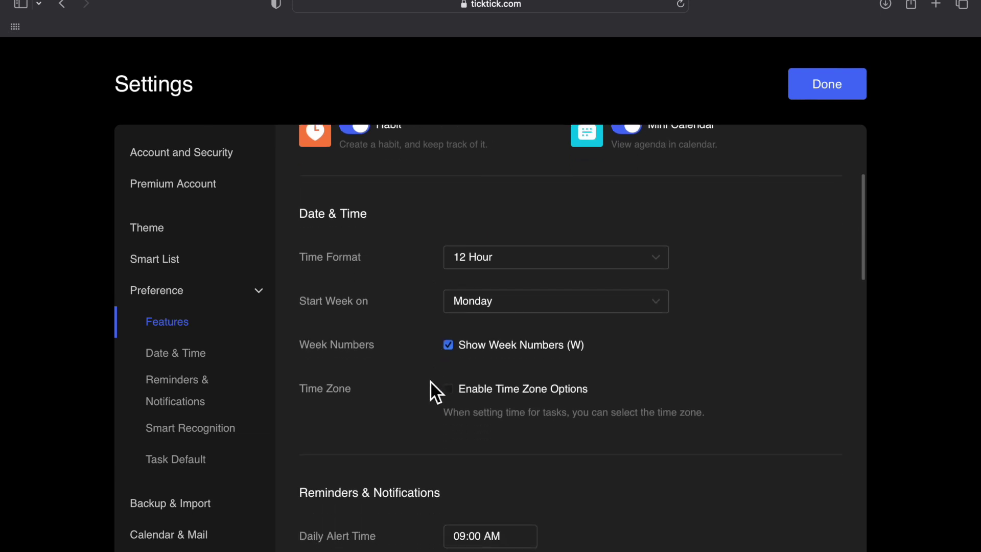
scroll(443, 353, down, 10)
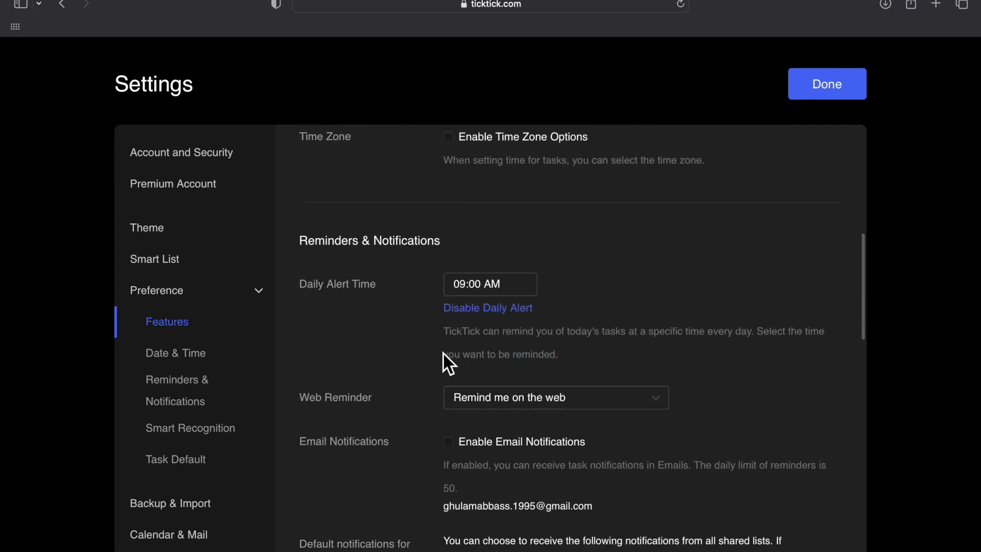
scroll(444, 354, down, 7)
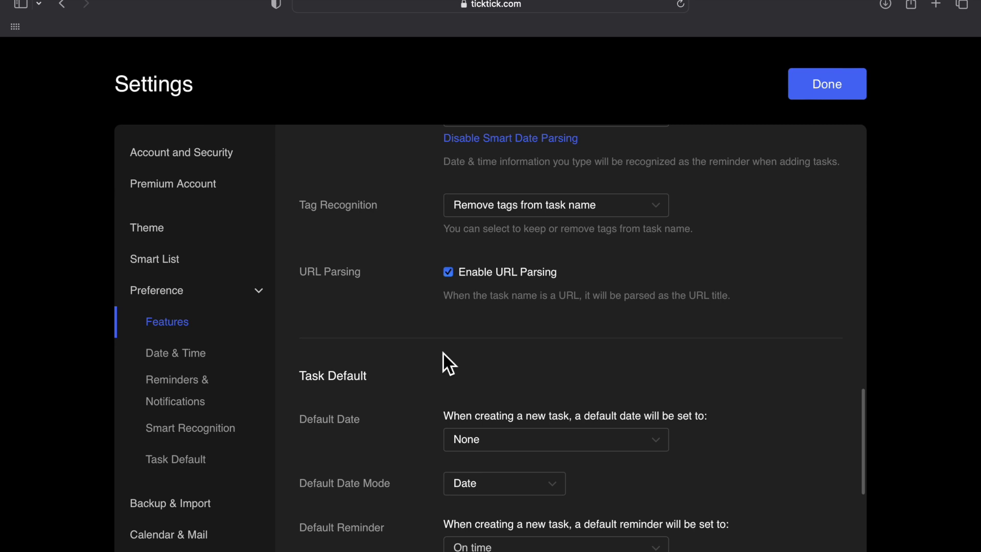
Review the backup and import options and generate a backup of the TickTick data.
click(192, 505)
scroll(370, 364, down, 1)
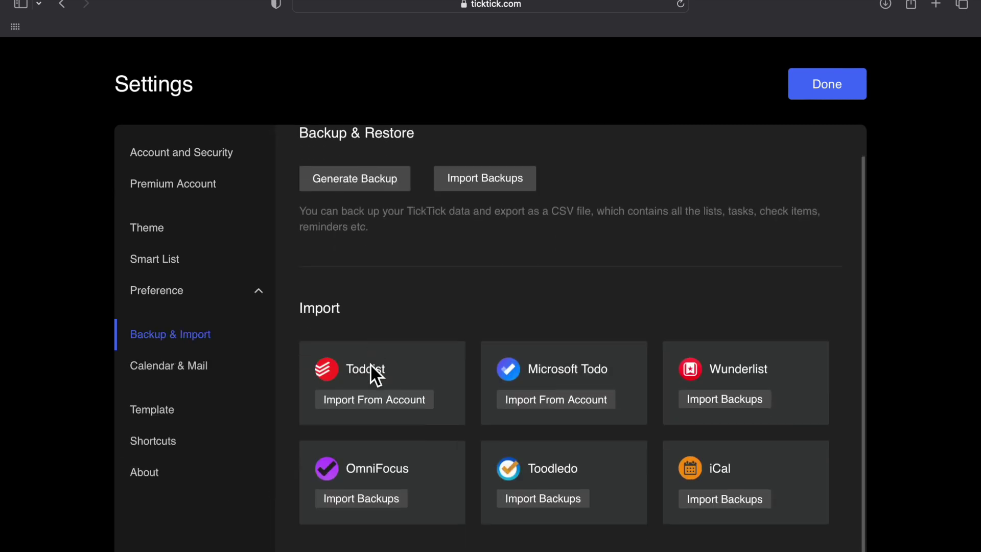
click(389, 193)
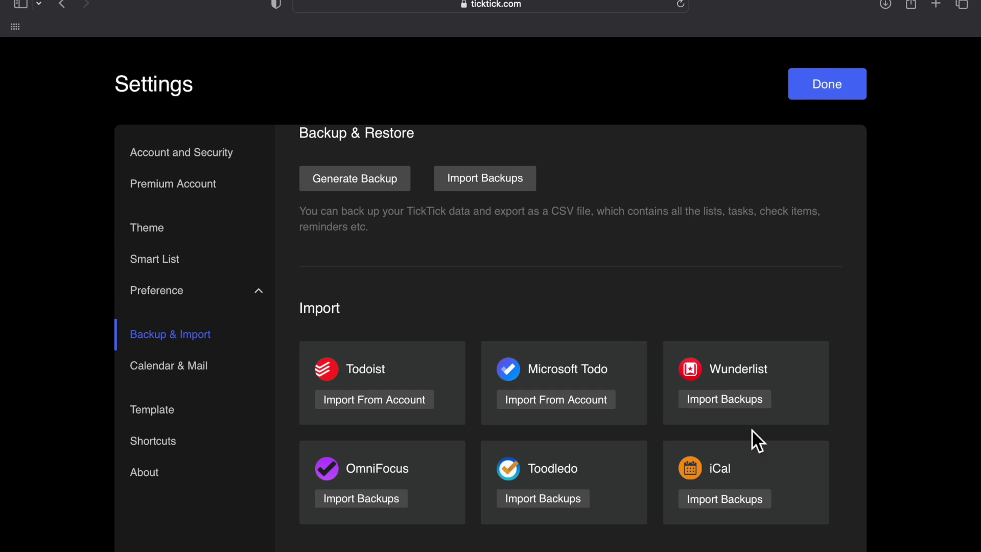
Examine the calendar and mail settings, including the options for adding a calendar, adding tasks via email and integrations.
click(199, 368)
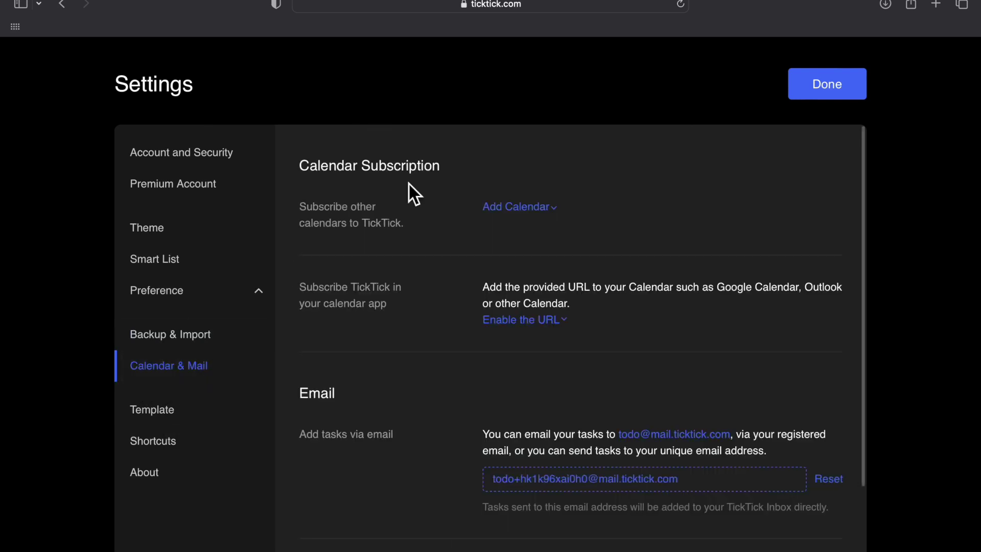
click(542, 206)
click(399, 281)
scroll(528, 427, down, 3)
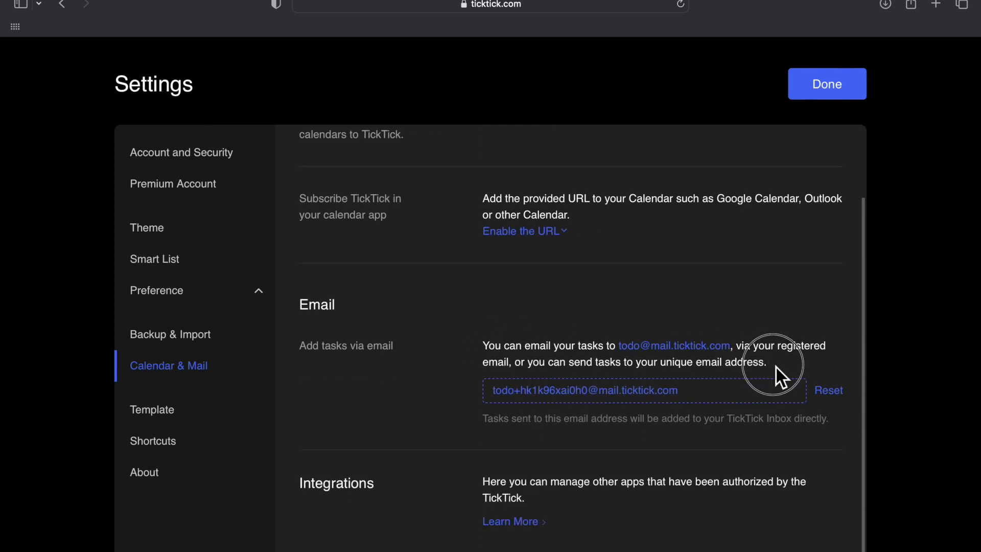
scroll(511, 352, down, 1)
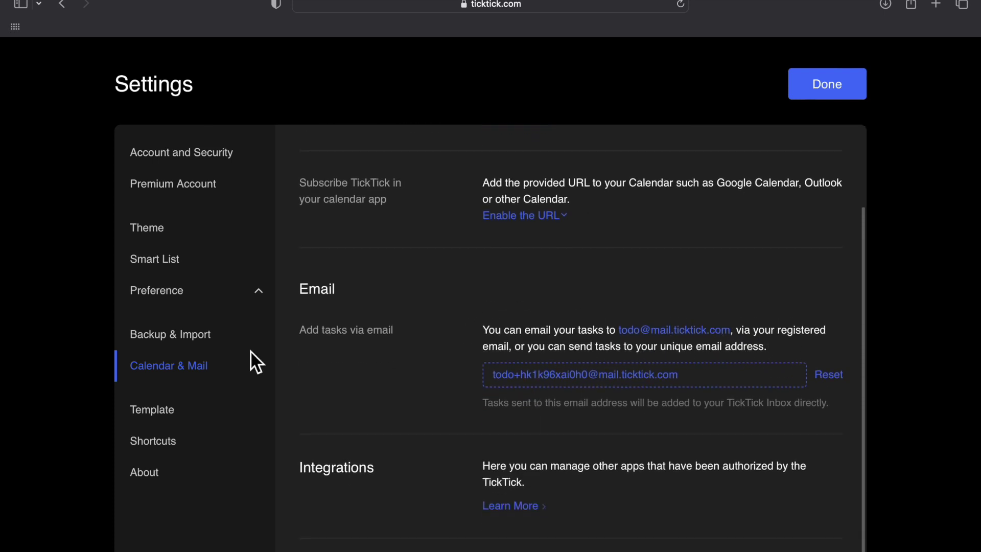
View the task templates and read through the list of keyboard shortcuts in the settings.
click(179, 416)
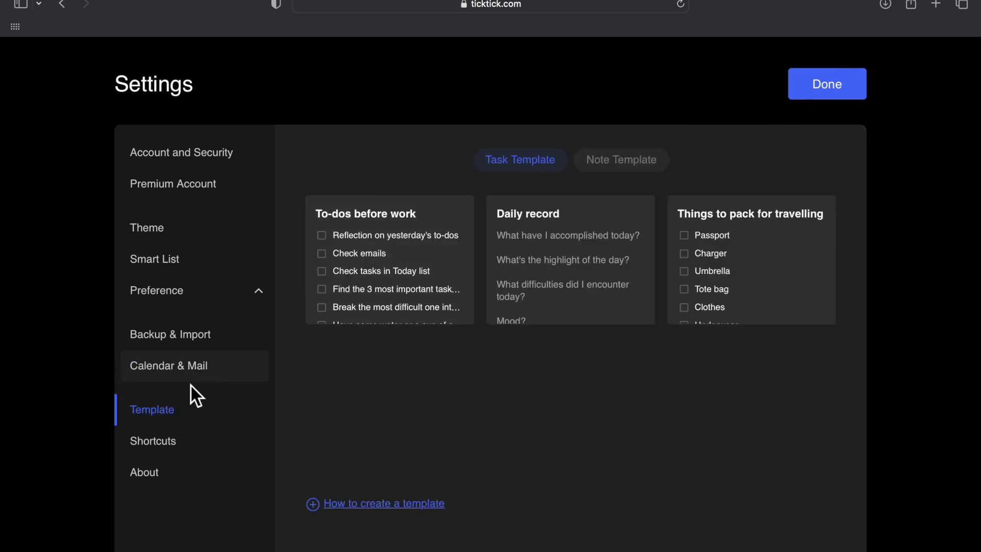
click(174, 449)
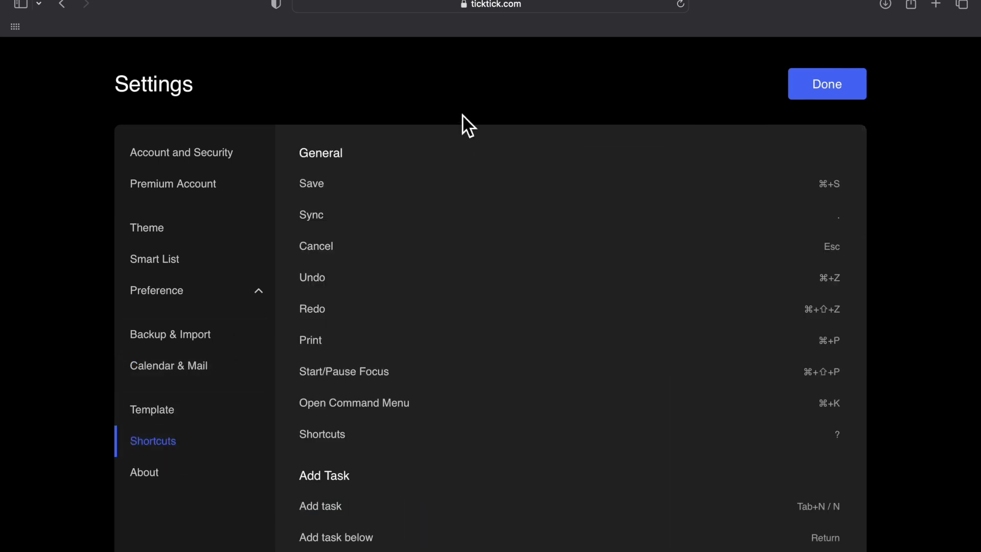
scroll(416, 283, down, 4)
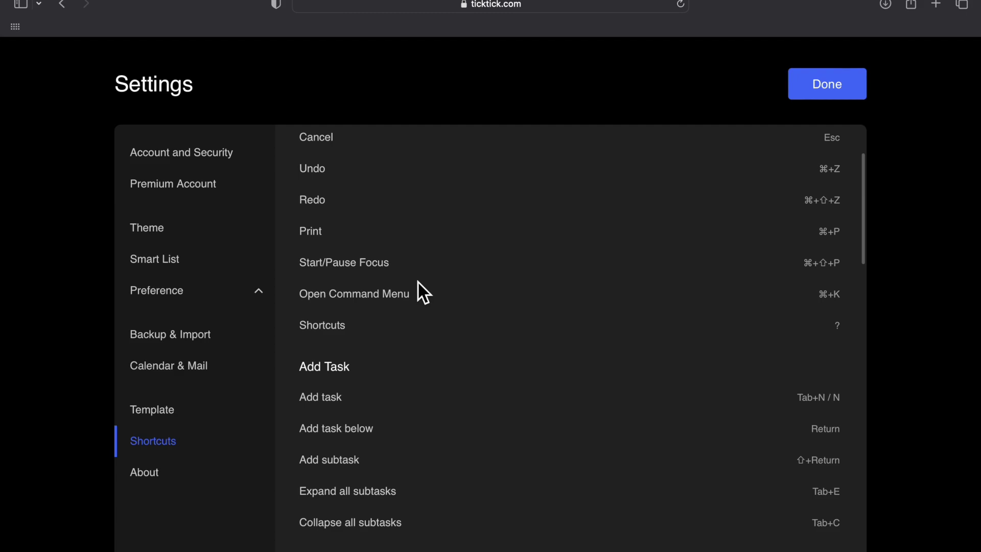